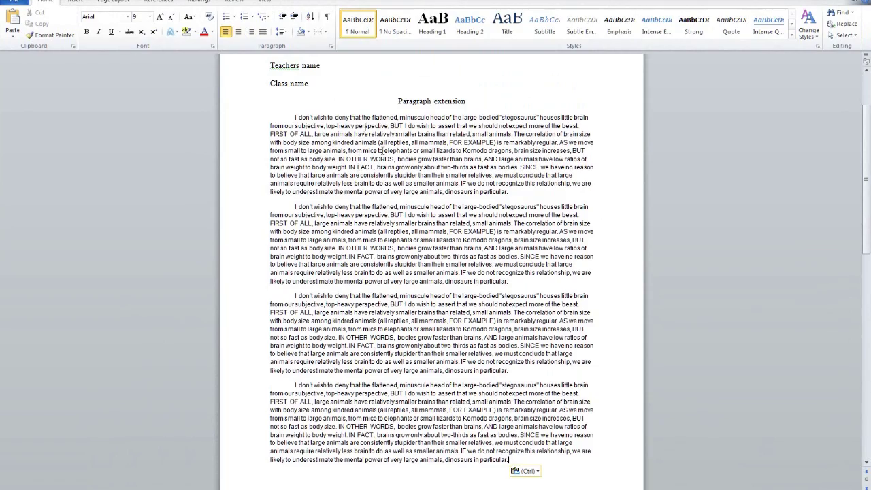
{"action": "scroll", "coordinate": [420, 286], "scroll_direction": "up", "scroll_amount": 3}
{"action": "scroll", "coordinate": [421, 286], "scroll_direction": "down", "scroll_amount": 2}
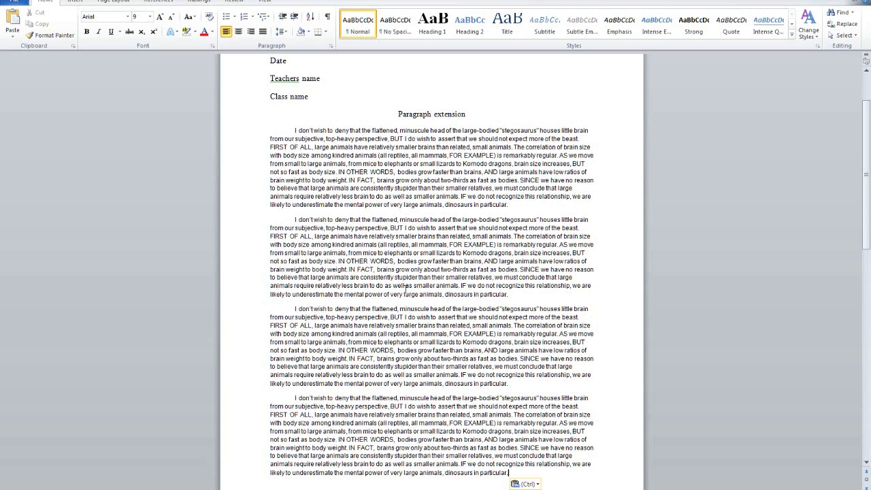
{"action": "scroll", "coordinate": [402, 291], "scroll_direction": "down", "scroll_amount": 4}
{"action": "scroll", "coordinate": [401, 289], "scroll_direction": "up", "scroll_amount": 3}
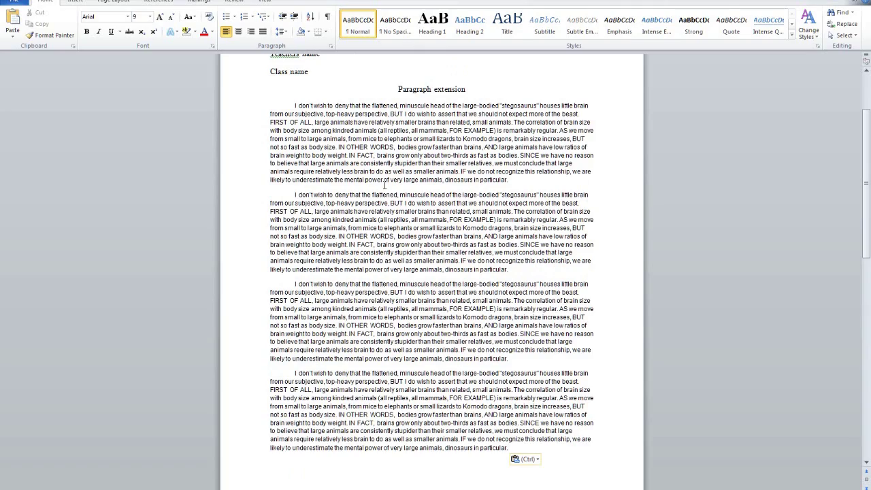
{"action": "scroll", "coordinate": [392, 185], "scroll_direction": "down", "scroll_amount": 3}
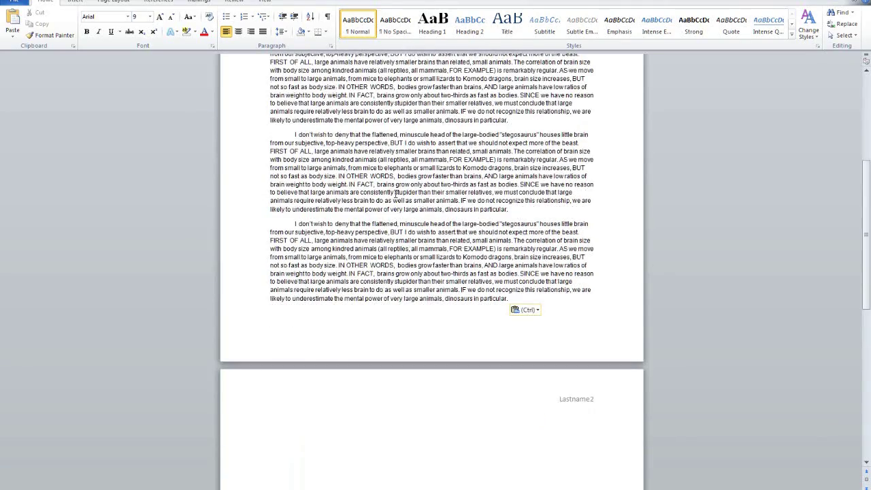
{"action": "scroll", "coordinate": [395, 193], "scroll_direction": "up", "scroll_amount": 10}
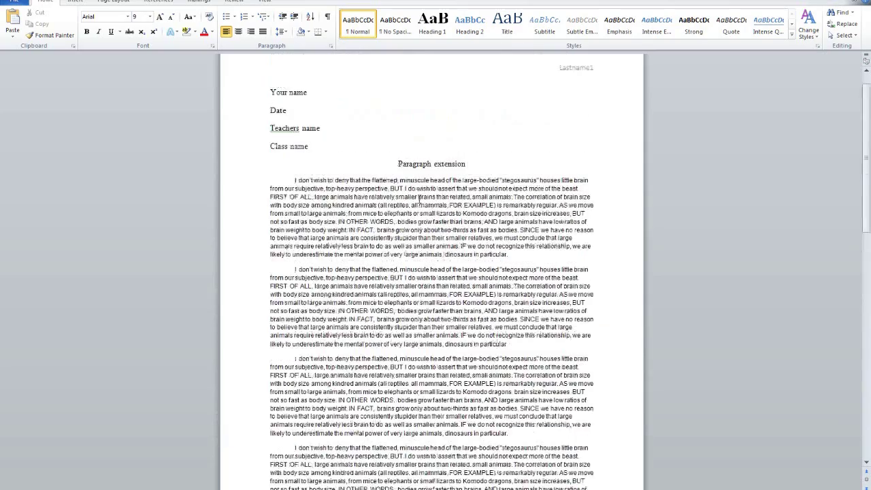
Replace the contraction "don't" with "do not" in the opening sentence of the first paragraph
{"action": "scroll", "coordinate": [309, 109], "scroll_direction": "down", "scroll_amount": 2}
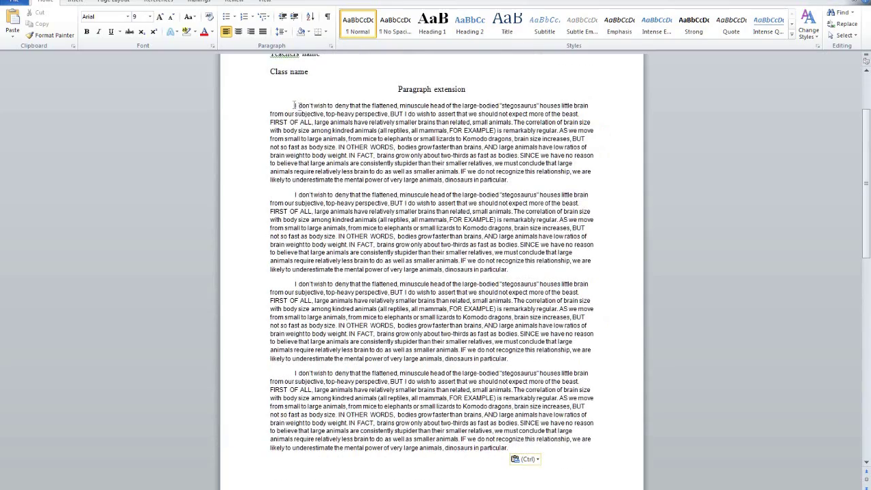
{"action": "left_click_drag", "start_coordinate": [306, 105], "coordinate": [315, 105]}
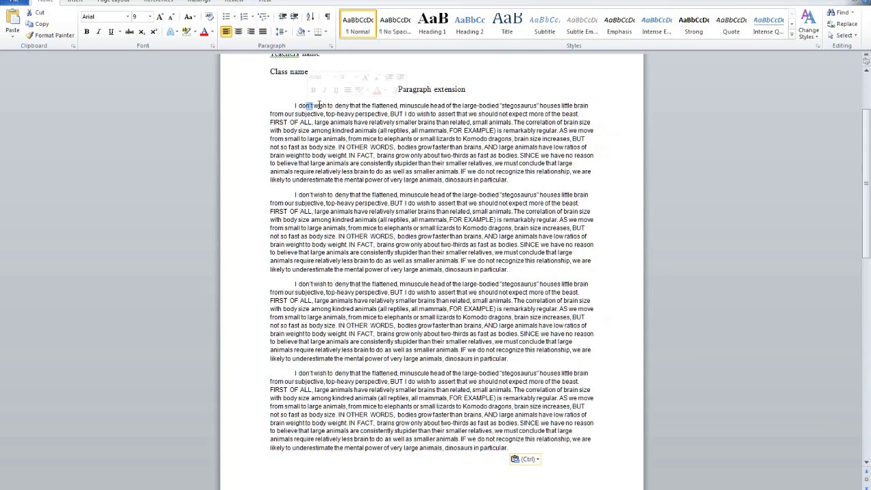
{"action": "type", "text": "not"}
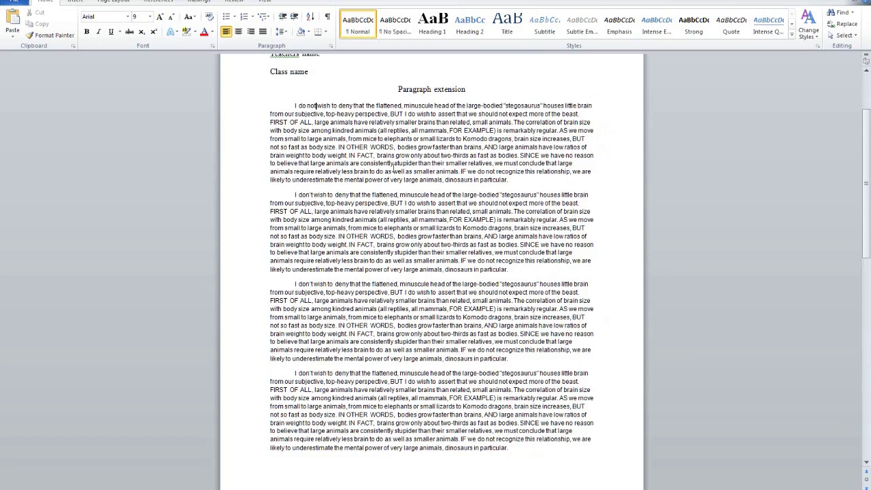
Expand "don't" to "do not" in the opening sentences of the second and third paragraphs
{"action": "scroll", "coordinate": [376, 134], "scroll_direction": "down", "scroll_amount": 3}
{"action": "scroll", "coordinate": [376, 134], "scroll_direction": "up", "scroll_amount": 3}
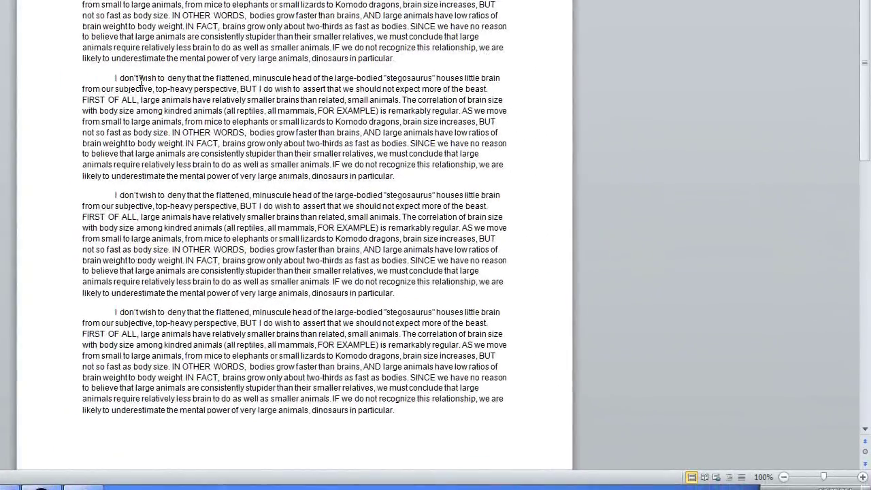
{"action": "left_click_drag", "start_coordinate": [203, 120], "coordinate": [195, 121]}
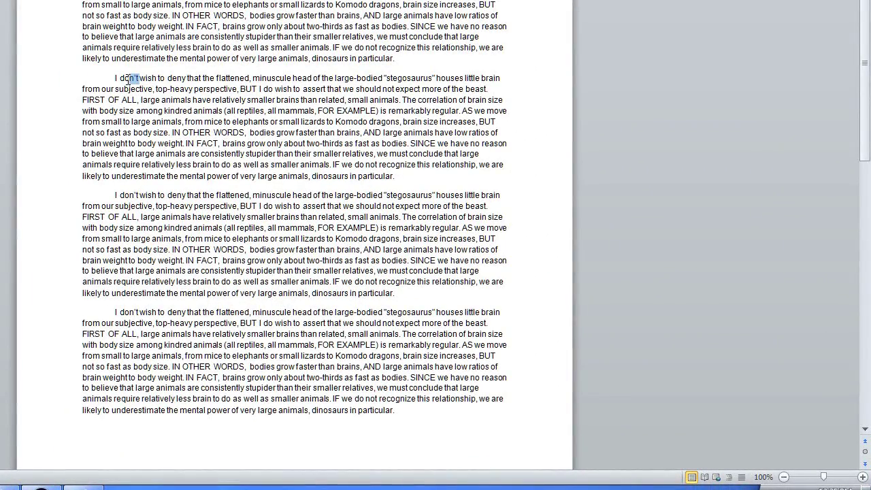
{"action": "type", "text": "not"}
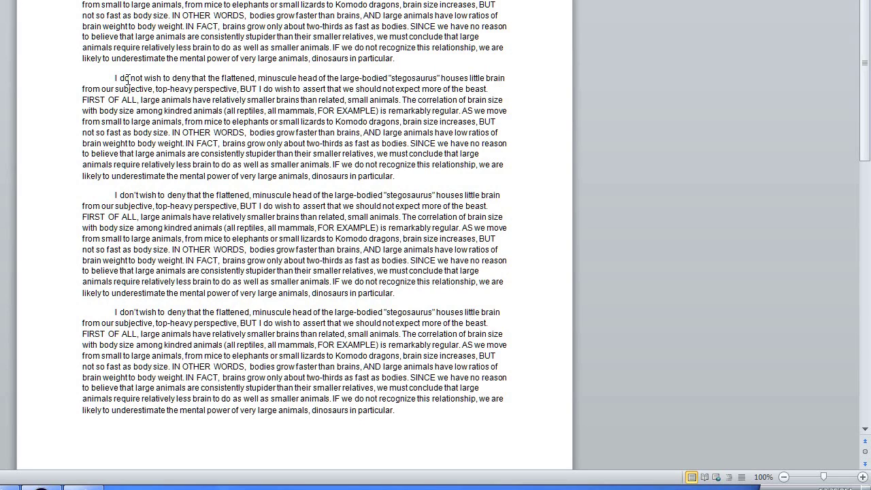
{"action": "left_click_drag", "start_coordinate": [144, 80], "coordinate": [120, 80]}
{"action": "left_click", "coordinate": [192, 260]}
{"action": "left_click_drag", "start_coordinate": [139, 195], "coordinate": [133, 198]}
{"action": "type", "text": "not"}
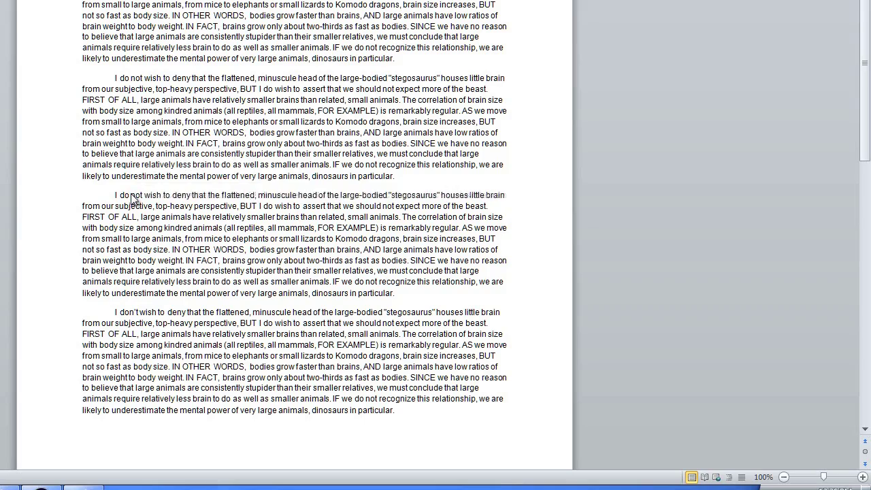
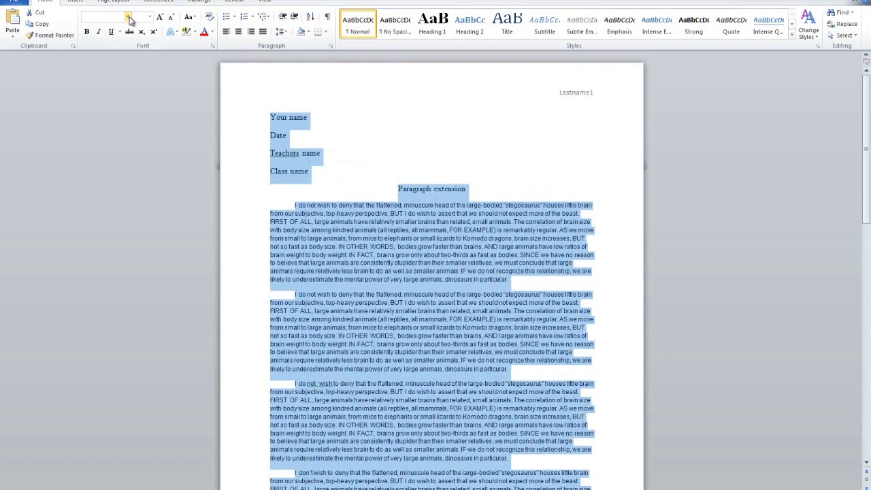
Set the whole document's text to Times New Roman at size 12 and clear the selection
{"action": "left_click", "coordinate": [128, 17]}
{"action": "left_click", "coordinate": [116, 88]}
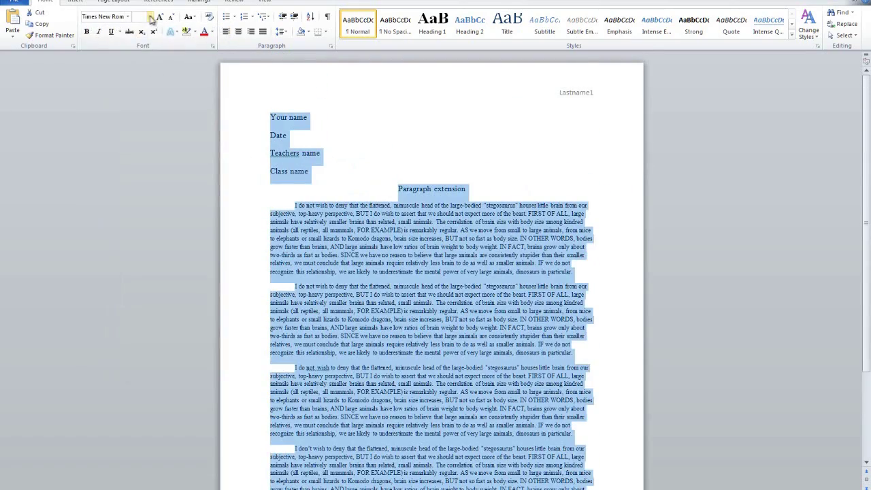
{"action": "scroll", "coordinate": [149, 17], "scroll_direction": "down", "scroll_amount": 3}
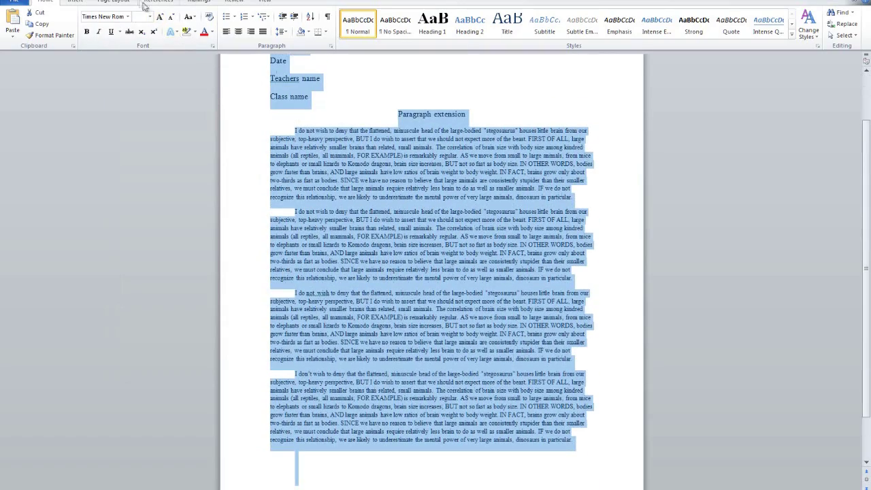
{"action": "left_click", "coordinate": [149, 16]}
{"action": "left_click", "coordinate": [144, 63]}
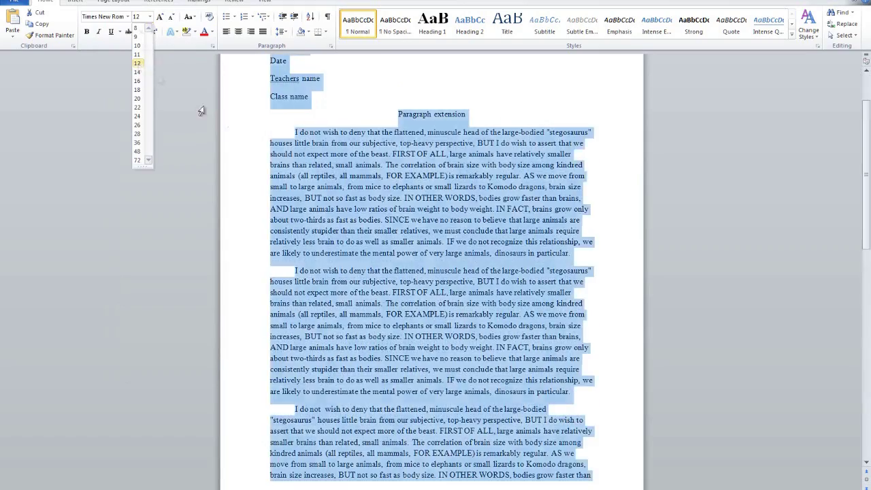
{"action": "scroll", "coordinate": [405, 244], "scroll_direction": "down", "scroll_amount": 8}
{"action": "scroll", "coordinate": [405, 243], "scroll_direction": "up", "scroll_amount": 5}
{"action": "scroll", "coordinate": [405, 244], "scroll_direction": "down", "scroll_amount": 13}
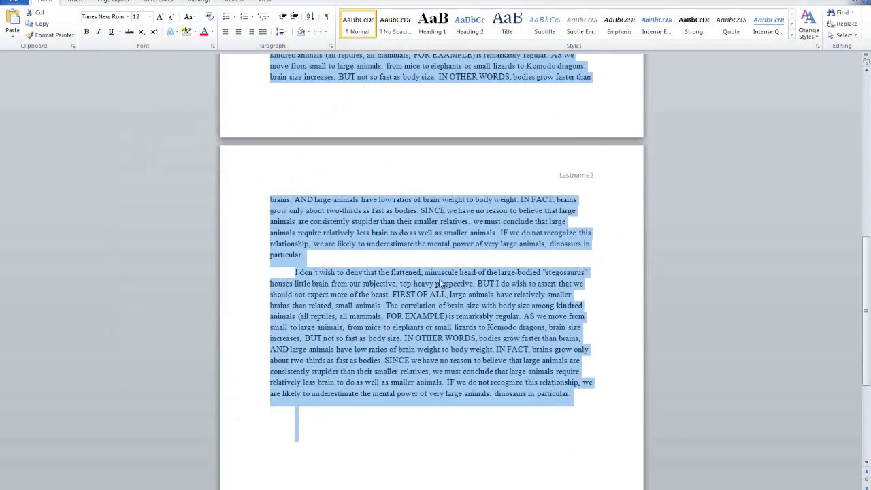
{"action": "left_click", "coordinate": [444, 337]}
Review the reformatted paragraphs across both pages, including the wording at the start of the first paragraph
{"action": "scroll", "coordinate": [444, 337], "scroll_direction": "up", "scroll_amount": 7}
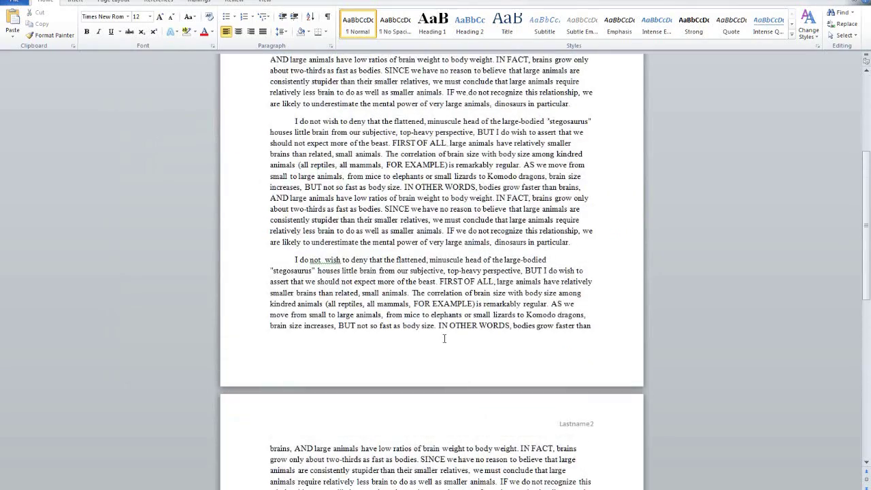
{"action": "scroll", "coordinate": [443, 338], "scroll_direction": "down", "scroll_amount": 8}
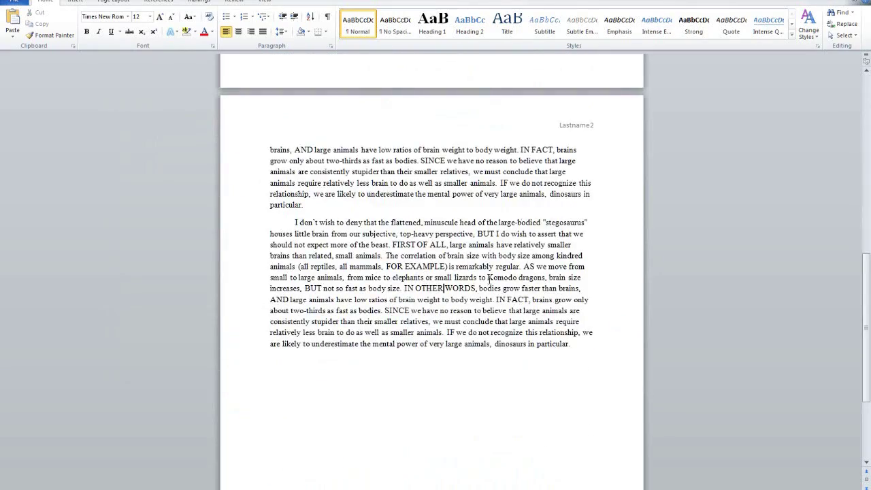
{"action": "scroll", "coordinate": [523, 331], "scroll_direction": "down", "scroll_amount": 3}
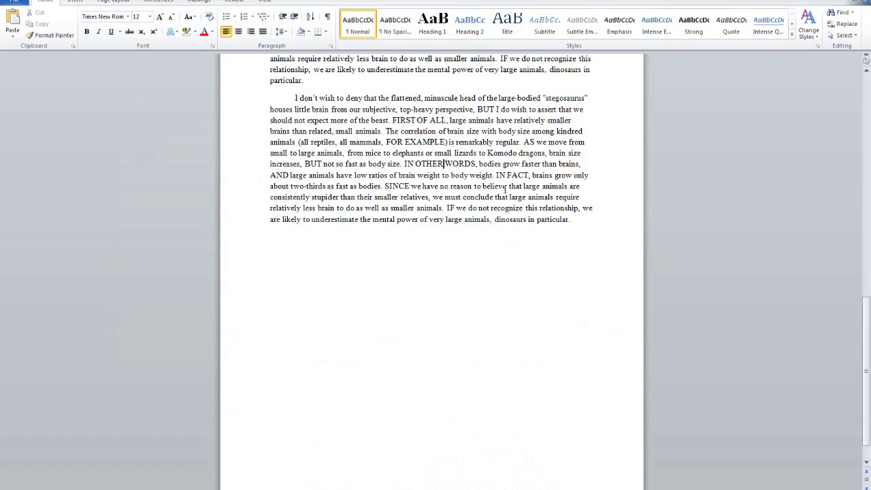
{"action": "scroll", "coordinate": [505, 189], "scroll_direction": "up", "scroll_amount": 10}
{"action": "scroll", "coordinate": [442, 257], "scroll_direction": "down", "scroll_amount": 4}
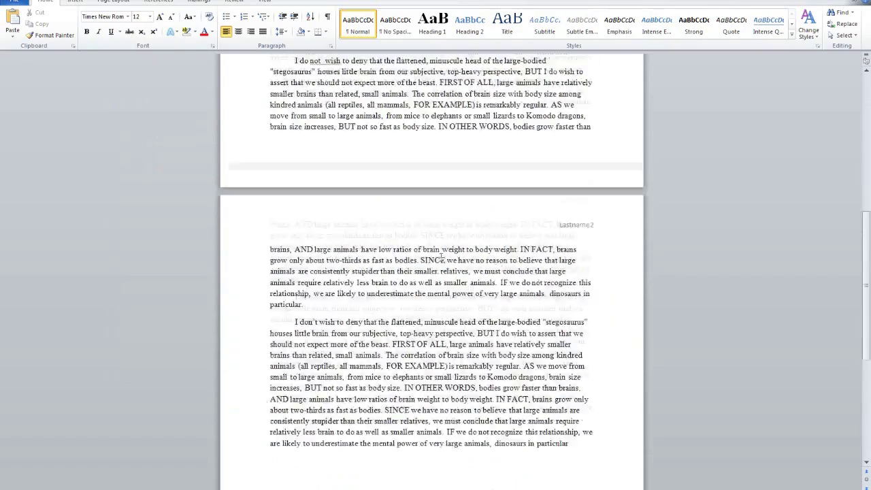
{"action": "scroll", "coordinate": [443, 257], "scroll_direction": "up", "scroll_amount": 12}
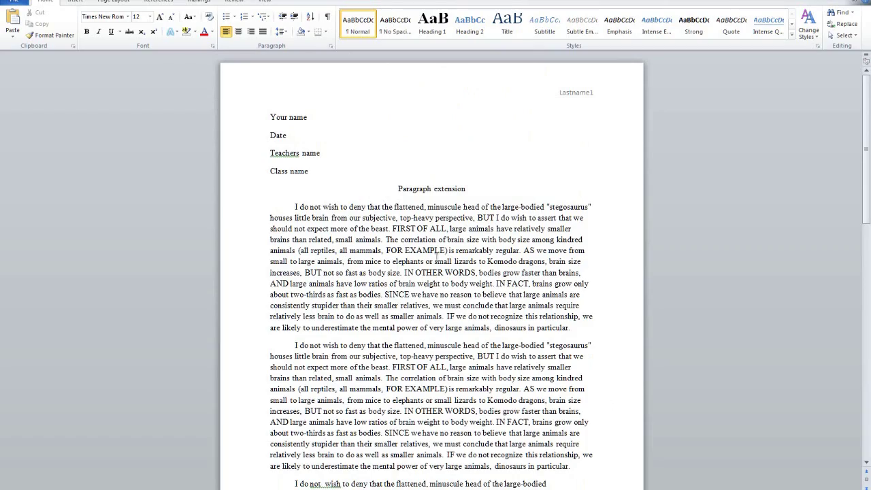
{"action": "left_click_drag", "start_coordinate": [300, 208], "coordinate": [321, 208]}
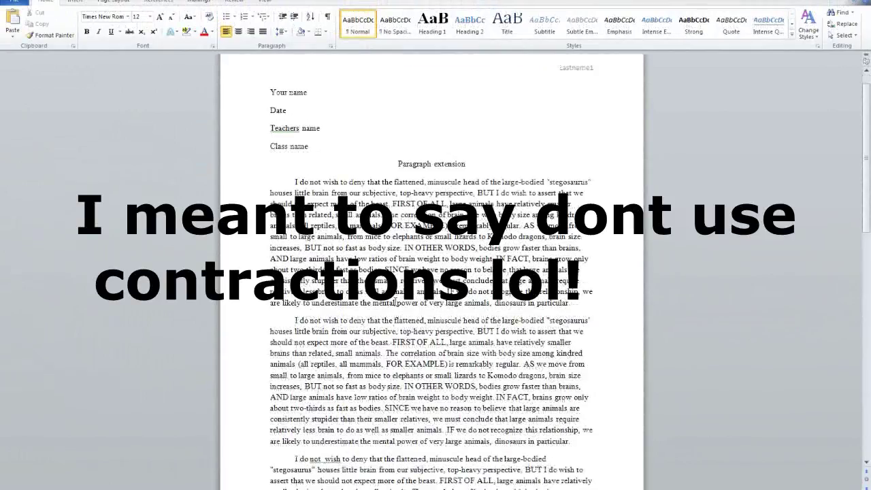
{"action": "scroll", "coordinate": [304, 307], "scroll_direction": "down", "scroll_amount": 4}
{"action": "scroll", "coordinate": [348, 261], "scroll_direction": "up", "scroll_amount": 5}
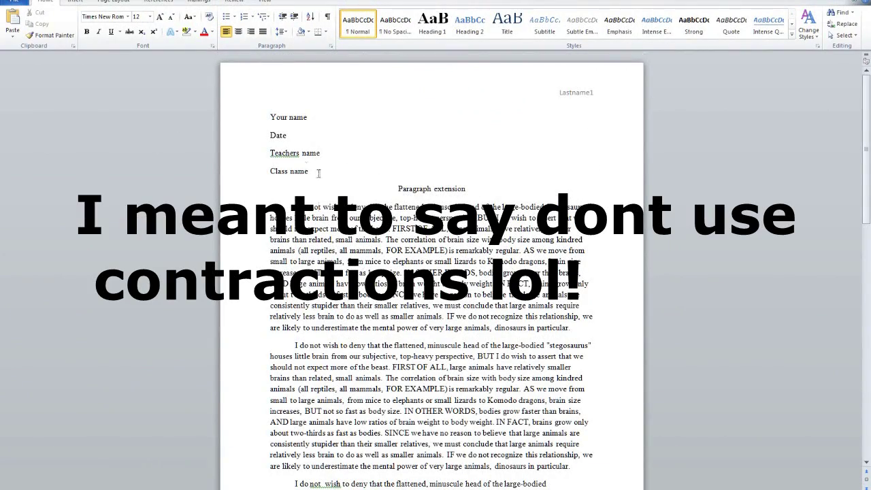
Examine the four heading lines from "Your name" to "Class name" and the centred title "Paragraph extension"
{"action": "left_click_drag", "start_coordinate": [320, 174], "coordinate": [271, 117]}
{"action": "left_click_drag", "start_coordinate": [399, 191], "coordinate": [458, 198]}
{"action": "left_click", "coordinate": [400, 304]}
{"action": "left_click_drag", "start_coordinate": [332, 170], "coordinate": [259, 107]}
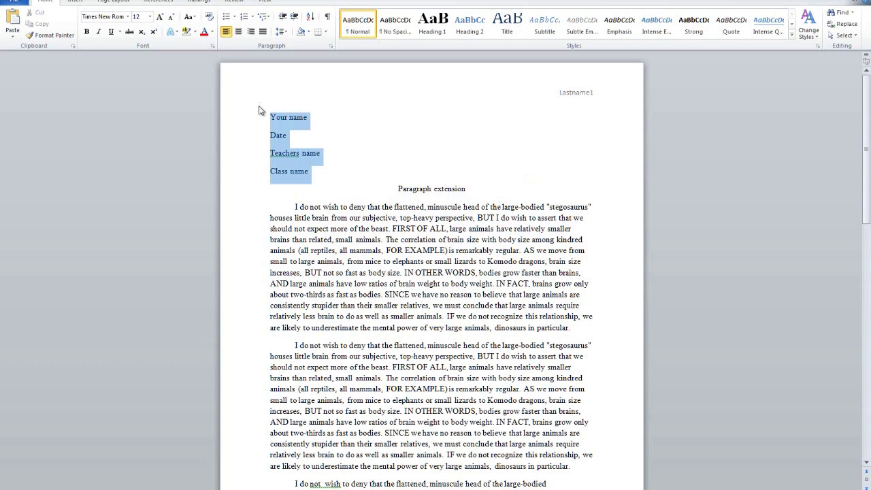
{"action": "left_click", "coordinate": [285, 129]}
{"action": "left_click", "coordinate": [269, 115]}
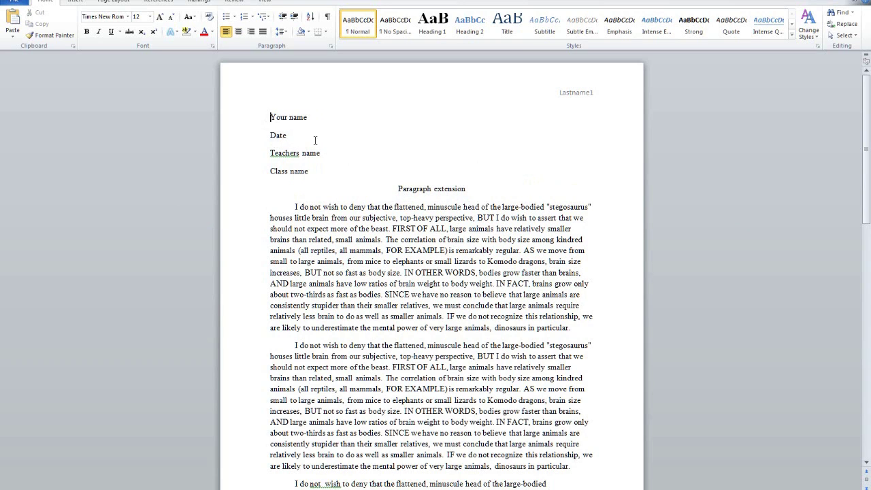
{"action": "left_click", "coordinate": [329, 170], "text": "shift"}
{"action": "left_click", "coordinate": [434, 190]}
{"action": "scroll", "coordinate": [388, 257], "scroll_direction": "down", "scroll_amount": 1}
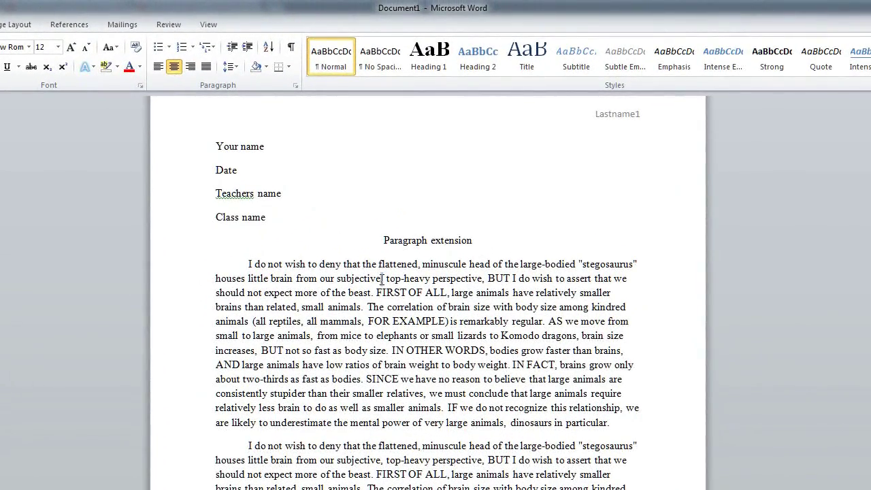
Examine the punctuation in the first paragraph, highlighting the period after "beast"
{"action": "left_click", "coordinate": [461, 280]}
{"action": "left_click", "coordinate": [376, 293]}
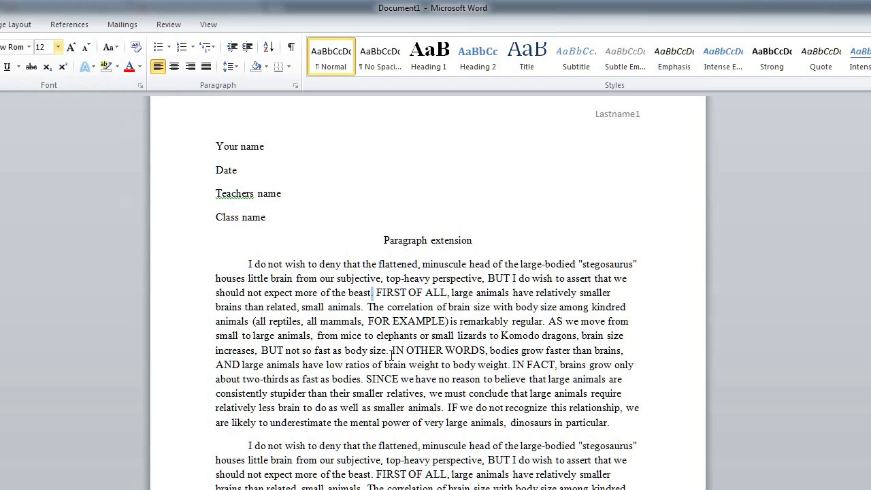
{"action": "left_click", "coordinate": [373, 294]}
{"action": "left_click_drag", "start_coordinate": [373, 293], "coordinate": [376, 293]}
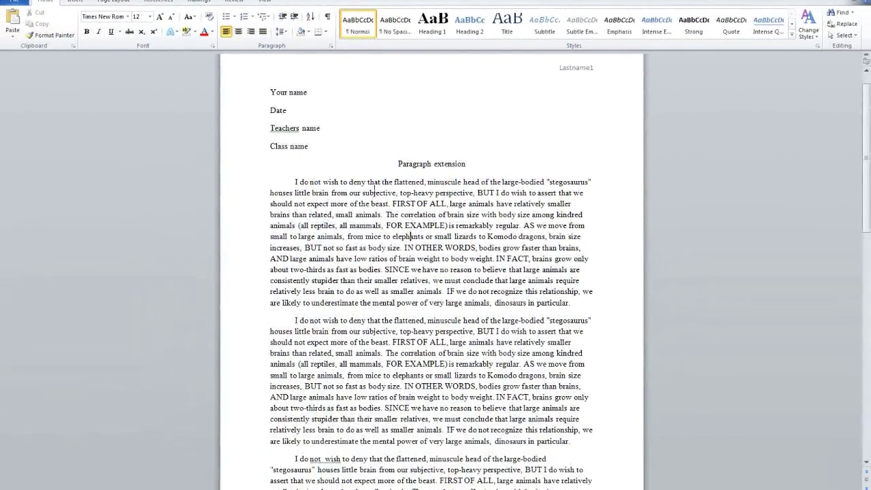
Correct the extra space in "not wish" in the third paragraph with the suggested grammar fix
{"action": "scroll", "coordinate": [317, 204], "scroll_direction": "down", "scroll_amount": 5}
{"action": "scroll", "coordinate": [348, 188], "scroll_direction": "down", "scroll_amount": 10}
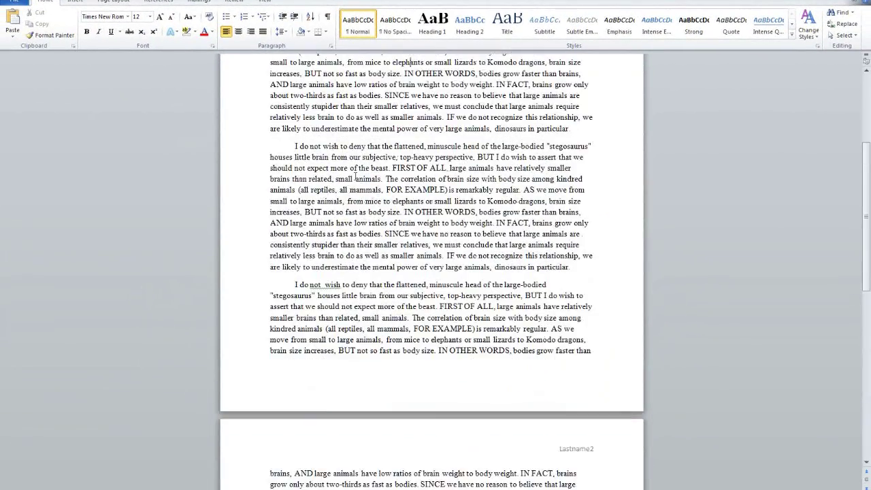
{"action": "scroll", "coordinate": [385, 352], "scroll_direction": "up", "scroll_amount": 12}
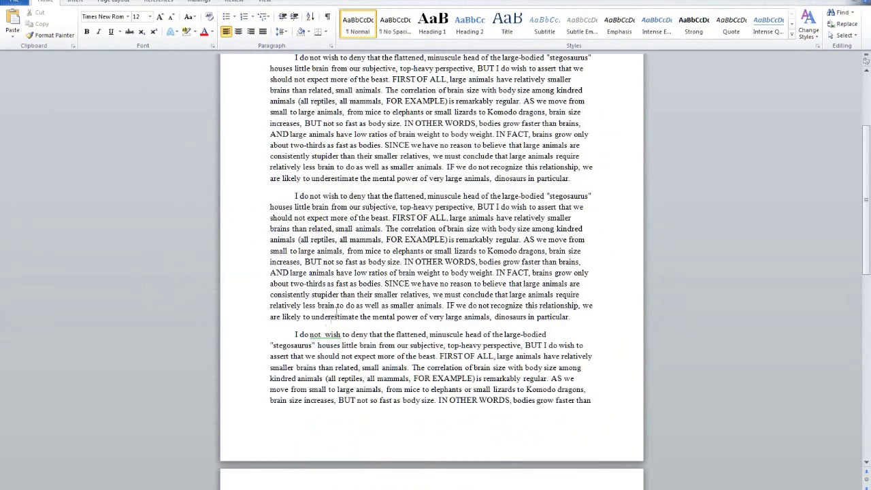
{"action": "right_click", "coordinate": [326, 345]}
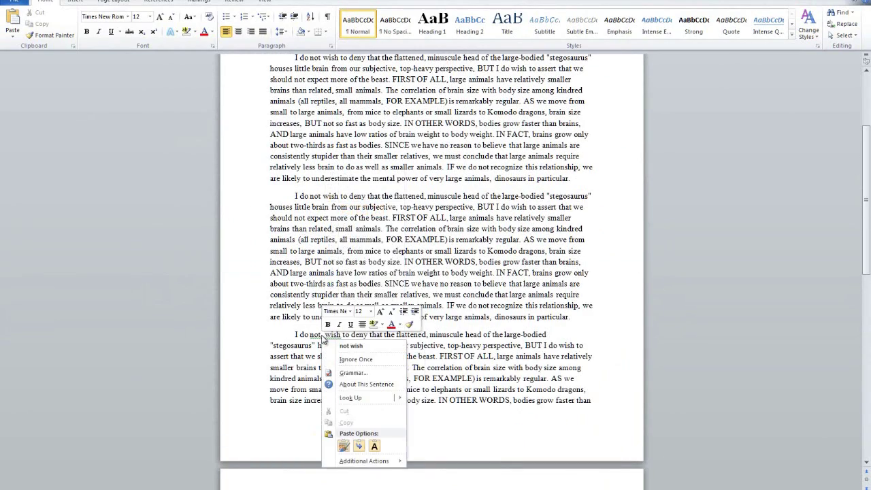
{"action": "scroll", "coordinate": [400, 367], "scroll_direction": "up", "scroll_amount": 4}
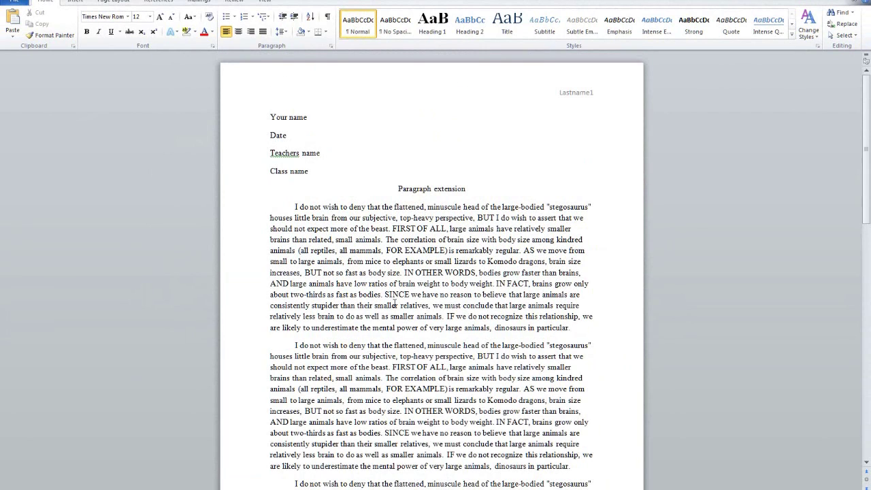
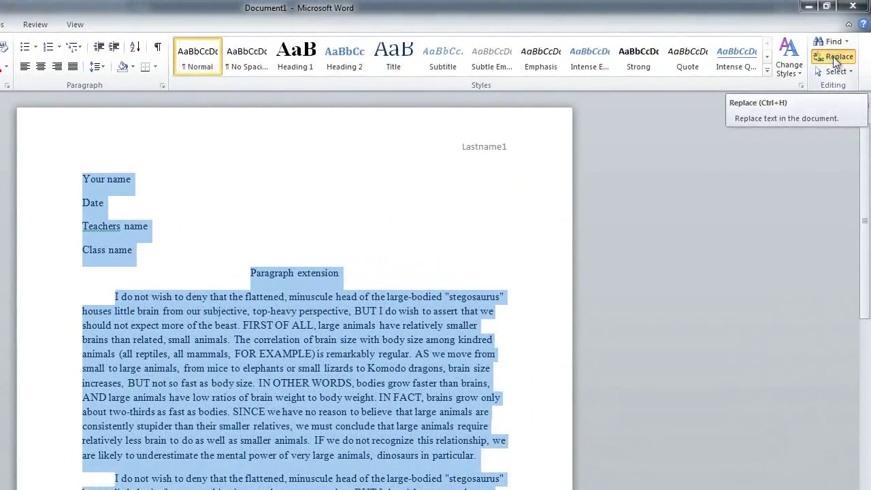
Open Find and Replace with a period as both the search and replacement text and the extended search options shown
{"action": "left_click", "coordinate": [840, 35]}
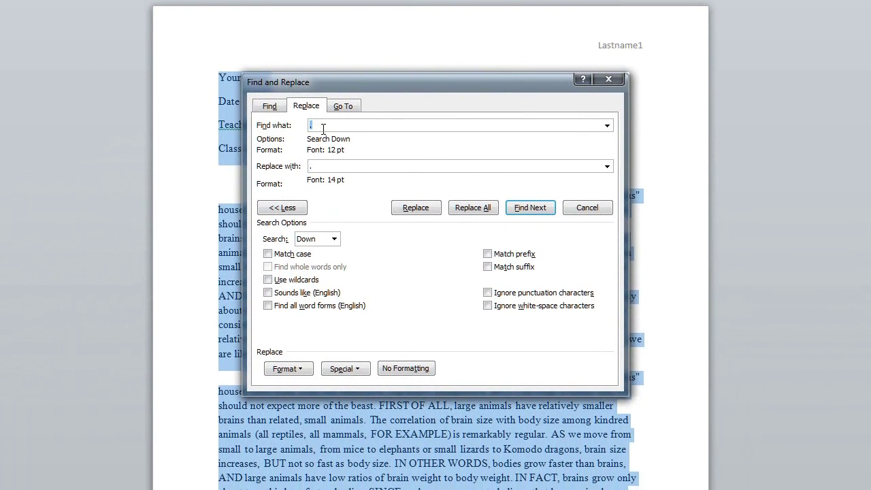
{"action": "left_click", "coordinate": [327, 166]}
{"action": "double_click", "coordinate": [317, 126]}
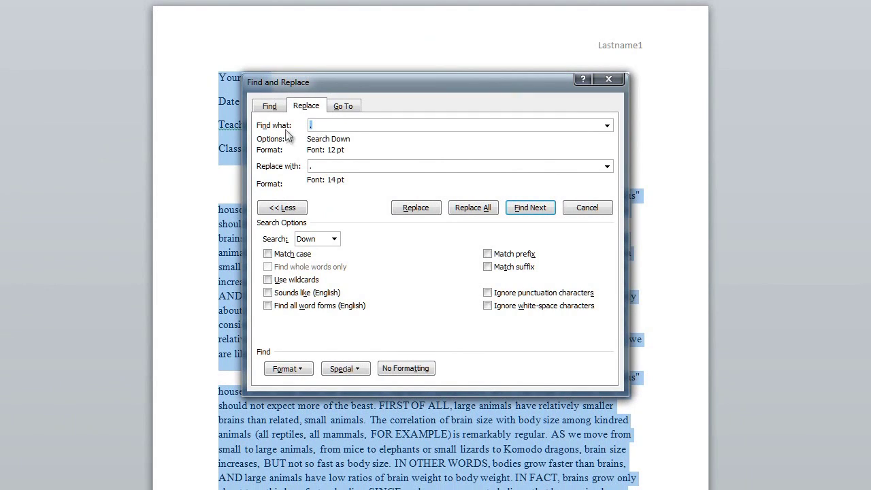
{"action": "double_click", "coordinate": [320, 166]}
{"action": "left_click", "coordinate": [285, 207]}
{"action": "left_click", "coordinate": [293, 208]}
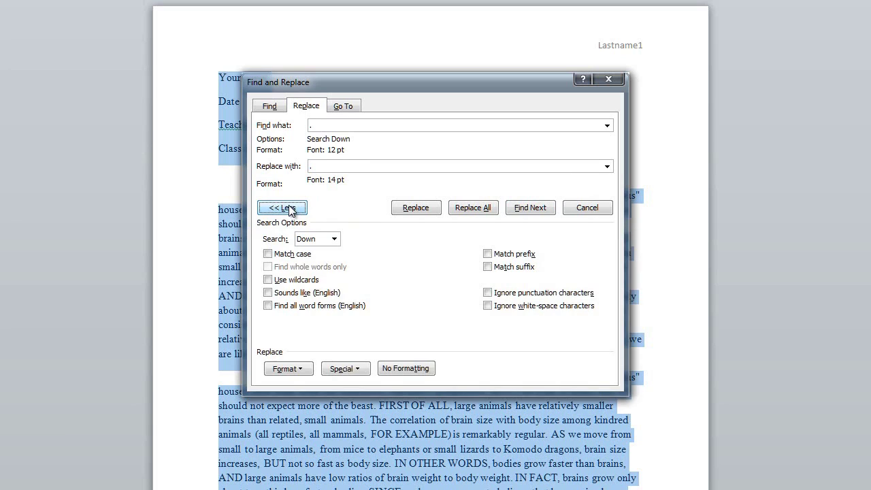
Compare 12 pt and 14 pt in the font preview for the searched period and apply 14 pt
{"action": "left_click", "coordinate": [299, 370]}
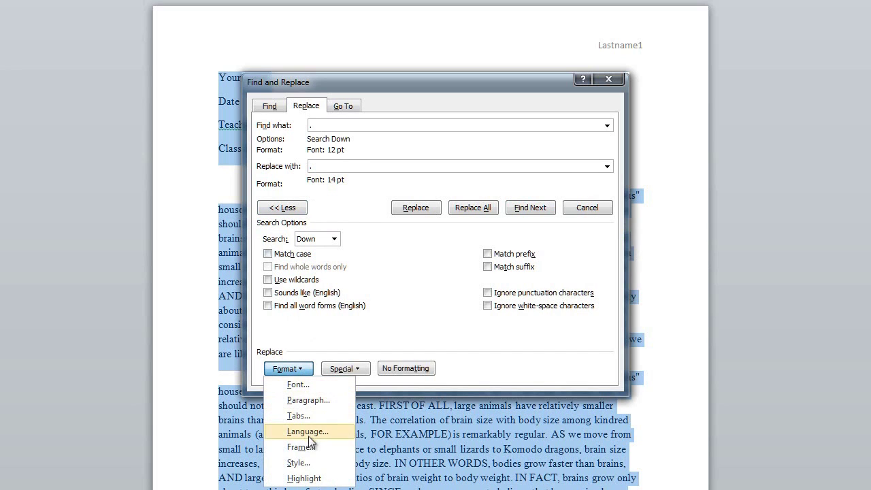
{"action": "left_click", "coordinate": [315, 381]}
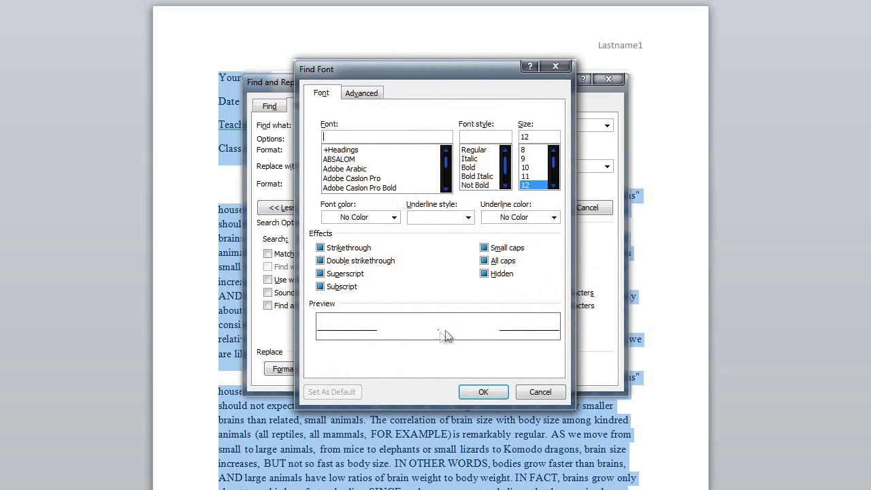
{"action": "left_click", "coordinate": [554, 185]}
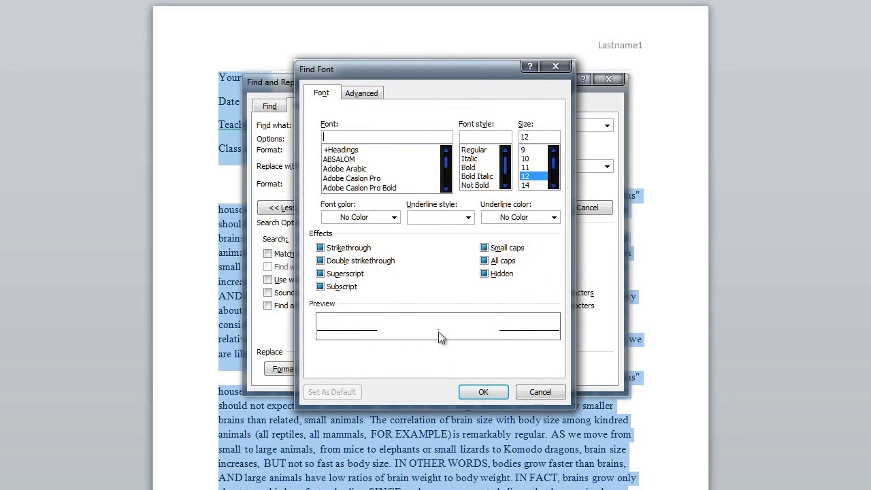
{"action": "left_click", "coordinate": [532, 185]}
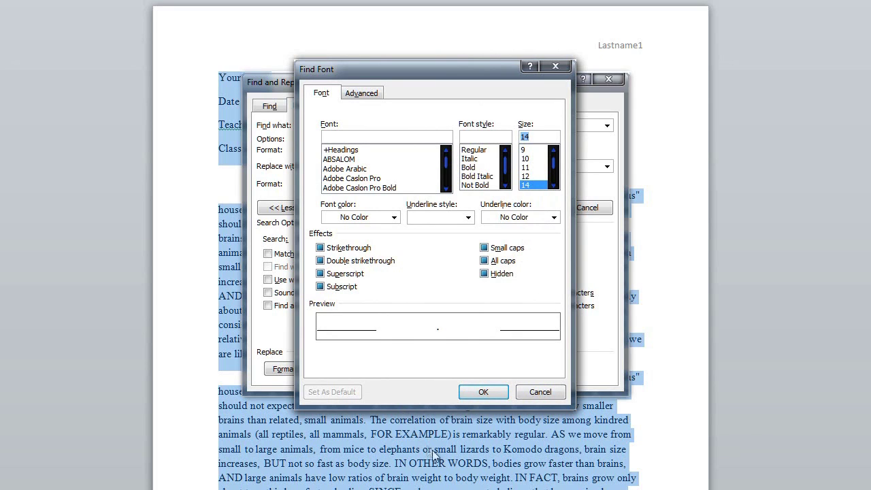
{"action": "left_click", "coordinate": [526, 176]}
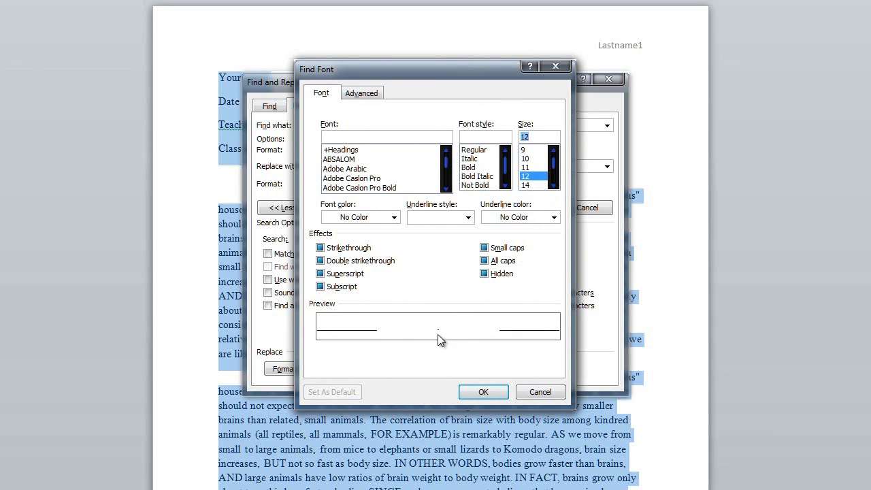
{"action": "left_click", "coordinate": [531, 185]}
{"action": "left_click", "coordinate": [483, 393]}
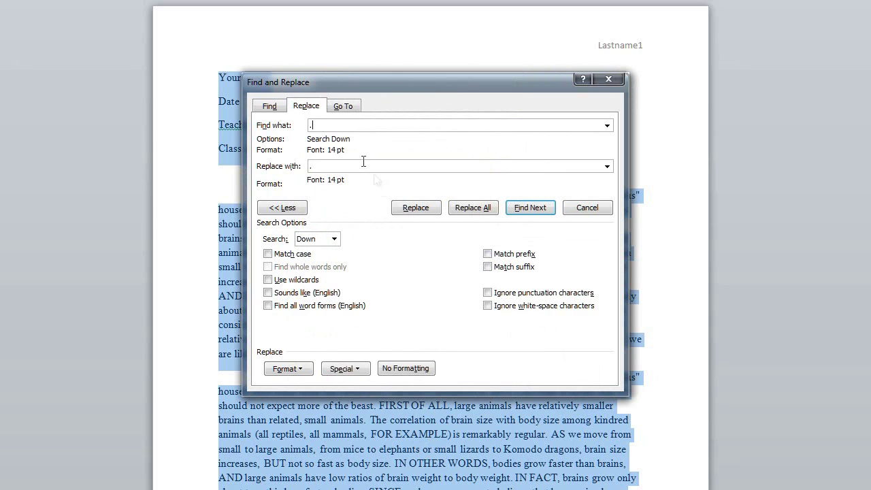
Set the font size of the searched period to 12 pt
{"action": "left_click", "coordinate": [287, 368]}
{"action": "left_click", "coordinate": [300, 385]}
{"action": "left_click", "coordinate": [527, 178]}
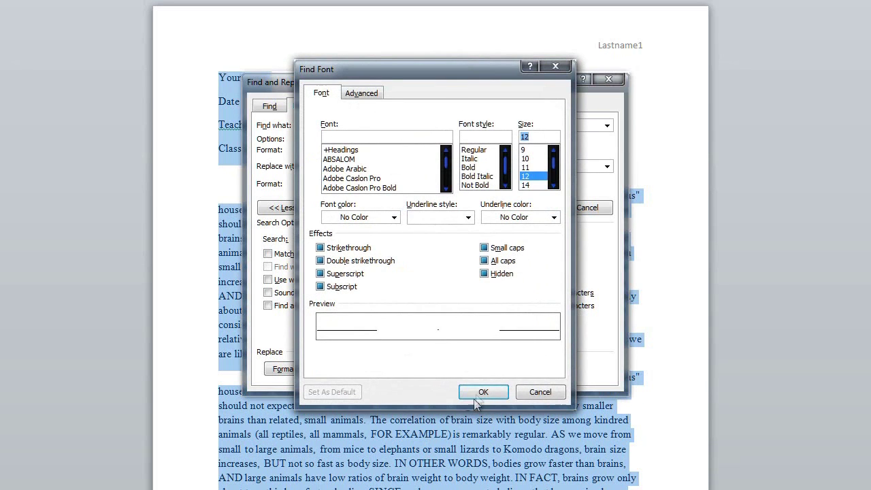
{"action": "left_click", "coordinate": [480, 396]}
Set the replacement to a period with a 14 pt font size
{"action": "left_click", "coordinate": [332, 166]}
{"action": "type", "text": "."}
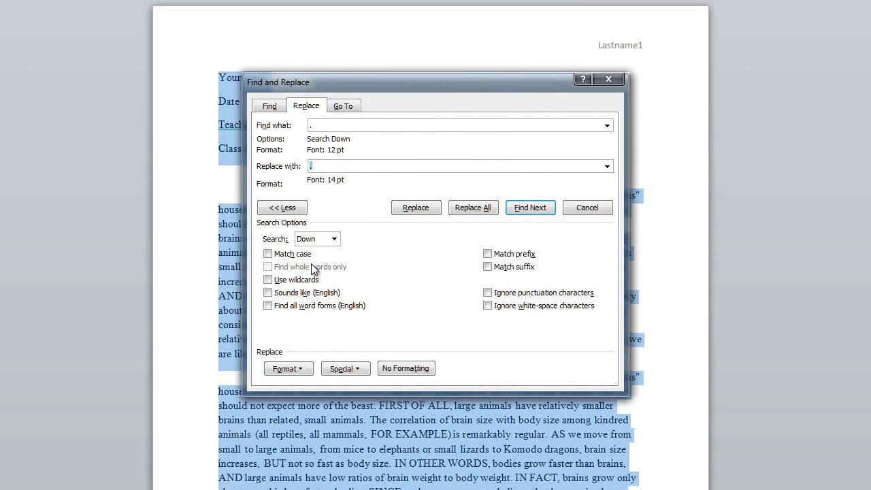
{"action": "left_click", "coordinate": [294, 368]}
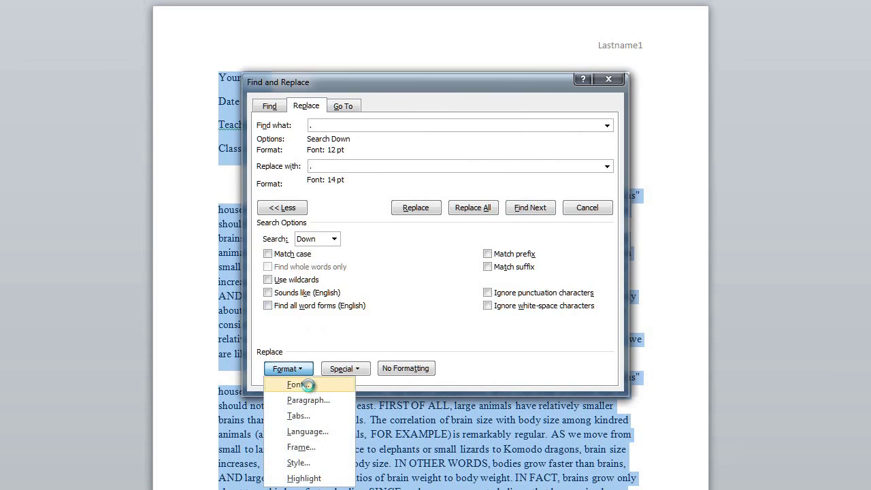
{"action": "left_click", "coordinate": [306, 384]}
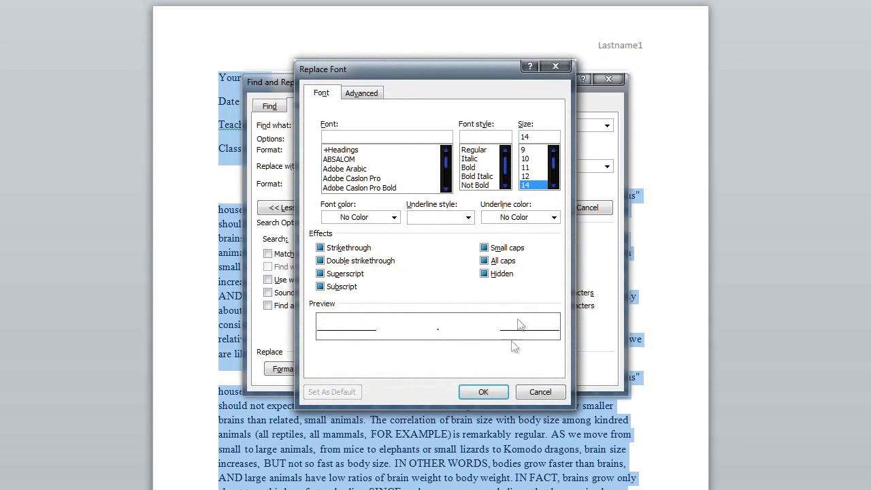
{"action": "left_click", "coordinate": [481, 392]}
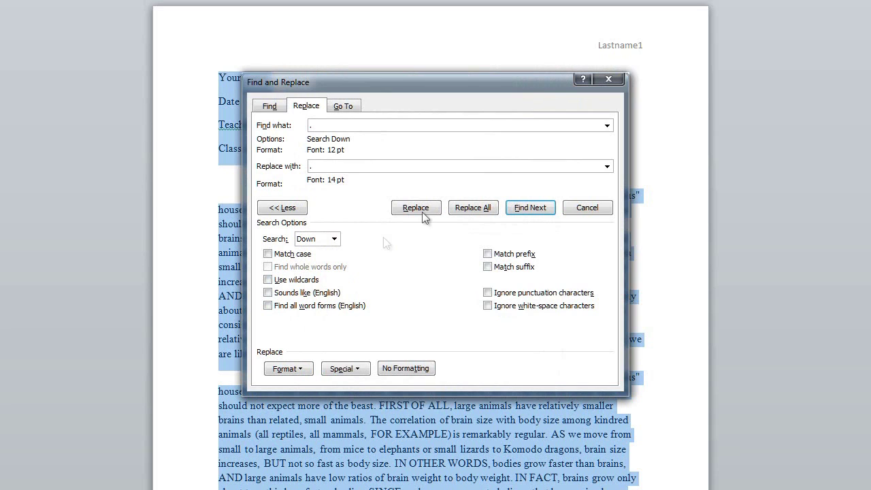
Replace all 12 pt periods with 14 pt ones, including the remainder of the document, and close Find and Replace
{"action": "left_click", "coordinate": [470, 208]}
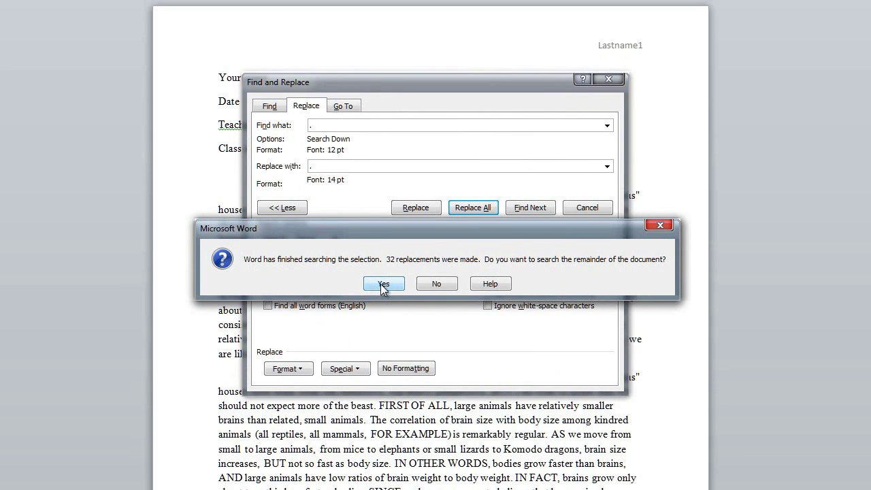
{"action": "left_click", "coordinate": [383, 285]}
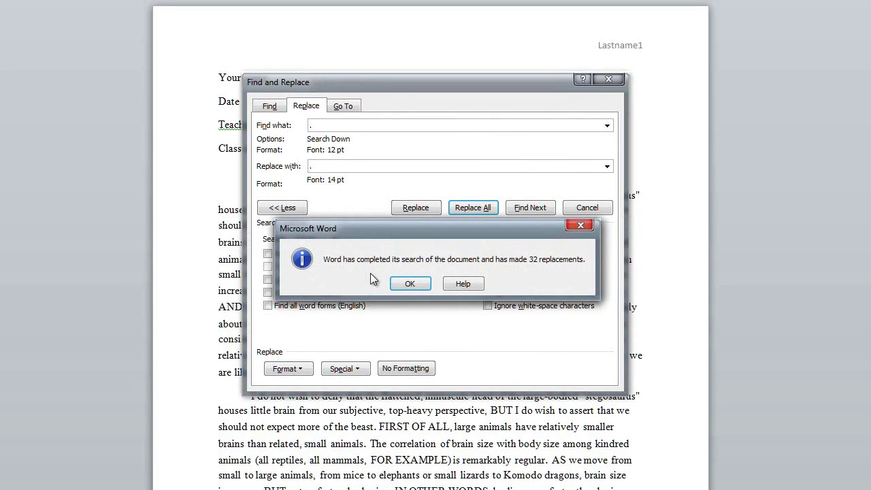
{"action": "left_click", "coordinate": [409, 284]}
{"action": "left_click", "coordinate": [591, 95]}
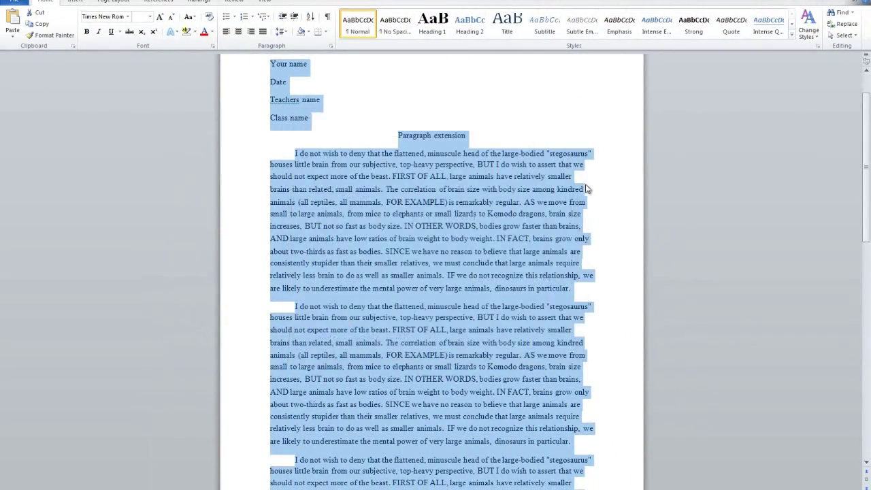
Examine the essay with its enlarged periods down to the end of the second page
{"action": "left_click_drag", "start_coordinate": [868, 108], "coordinate": [862, 299]}
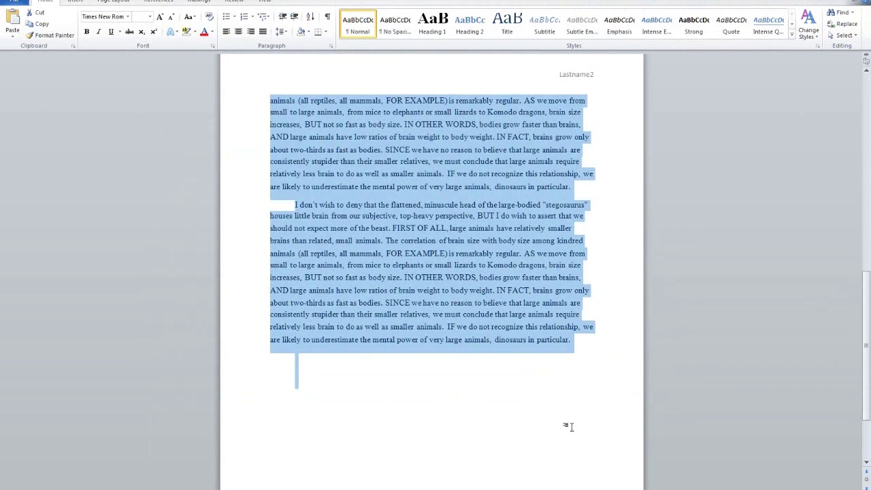
{"action": "left_click", "coordinate": [573, 345]}
{"action": "left_click_drag", "start_coordinate": [864, 318], "coordinate": [864, 356]}
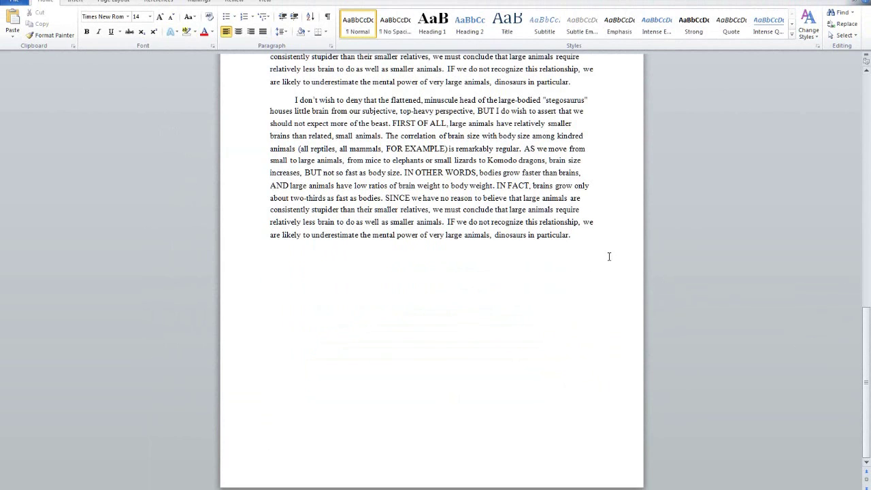
{"action": "left_click", "coordinate": [844, 24]}
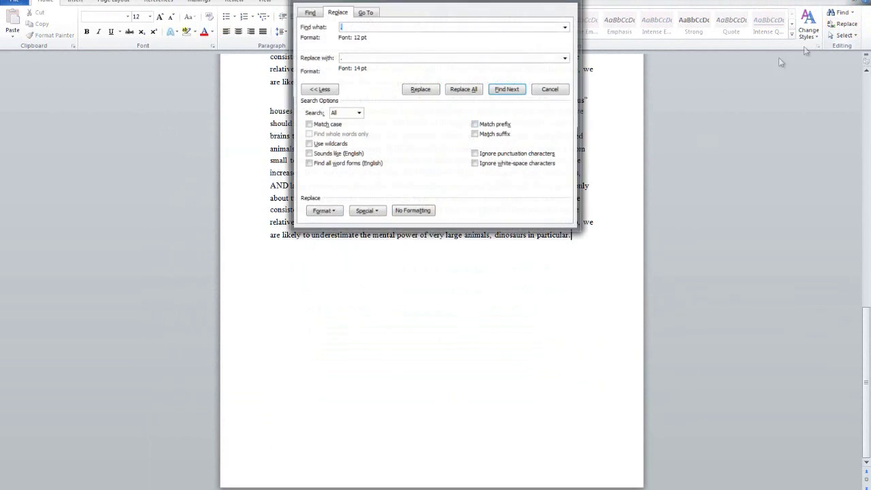
{"action": "key", "text": "Escape"}
Undo and redo the period replacement to compare how far the text extends on the second page
{"action": "type", "text": "I don't wish to deny that the flattened, minuscule head of the large-bodied \"stegosaurus\" houses little brain from our subjective, top-heavy perspective, BUT I do wish to assert that we should not expect more of the beast. FIRST OF ALL, large animals have relatively smaller brains than related, small animals. The correlation of brain size with body size among kindred animals (all reptiles, all mammals, FOR EXAMPLE) is remarkably regular. AS we move from small to large animals, from mice to elephants or small lizards to Komodo dragons, brain size increases, BUT not so fast as body size. IN OTHER WORDS, bodies grow faster than brains, AND large animals have low ratios of brain weight to body weight. IN FACT, brains grow only about two-thirds as fast as bodies. SINCE we have no reason to believe that large animals are consistently stupider than their smaller relatives, we must conclude that large animals require relatively less brain to do as well as smaller animals. IF we do not recognize this relationship, we are likely to underestimate the mental power of very large animals, dinosaurs in particular."}
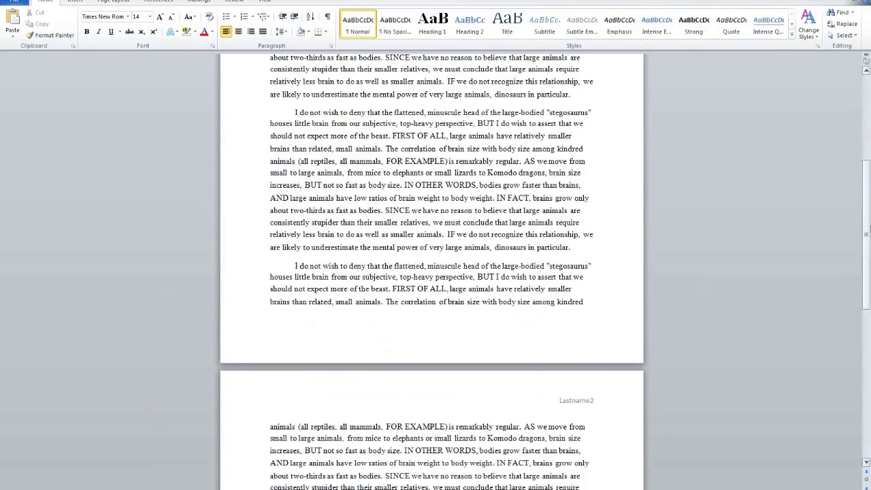
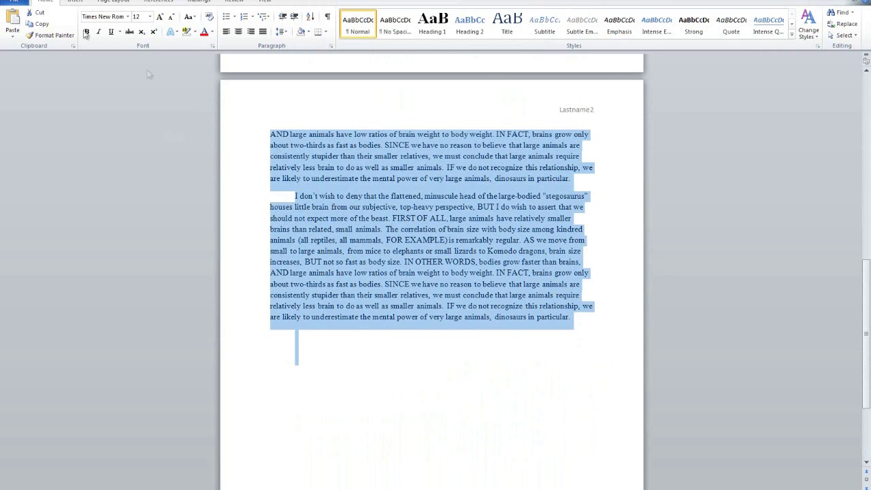
{"action": "scroll", "coordinate": [208, 125], "scroll_direction": "down", "scroll_amount": 10}
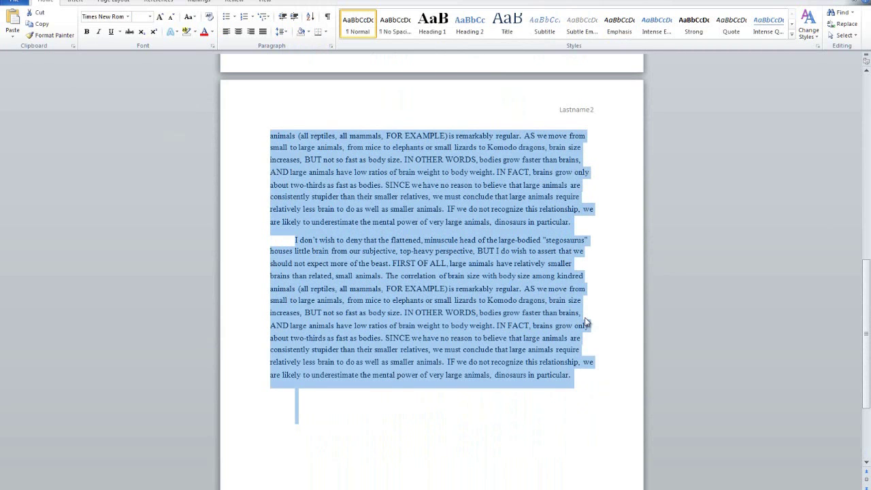
{"action": "scroll", "coordinate": [766, 384], "scroll_direction": "down", "scroll_amount": 3}
{"action": "scroll", "coordinate": [766, 385], "scroll_direction": "up", "scroll_amount": 4}
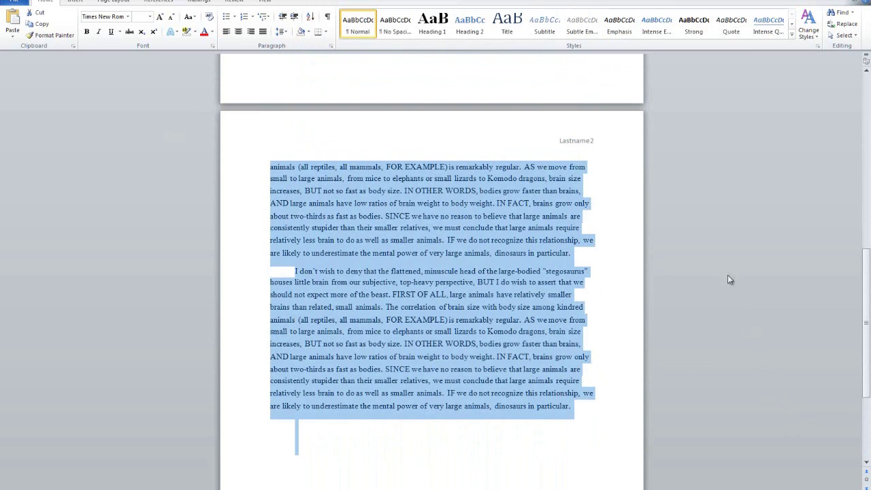
{"action": "scroll", "coordinate": [686, 342], "scroll_direction": "down", "scroll_amount": 3}
Check the font size of the body text and of the closing period in the last paragraph
{"action": "left_click", "coordinate": [494, 249]}
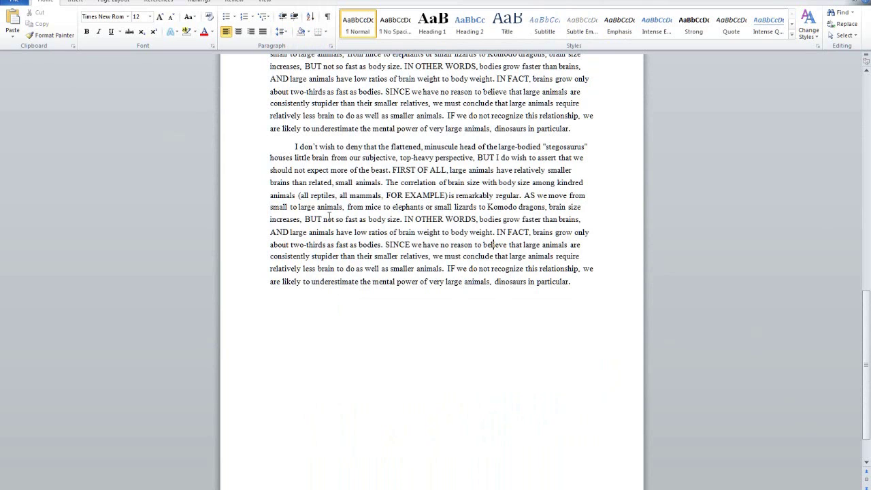
{"action": "scroll", "coordinate": [321, 148], "scroll_direction": "down", "scroll_amount": 1}
{"action": "scroll", "coordinate": [518, 277], "scroll_direction": "up", "scroll_amount": 2}
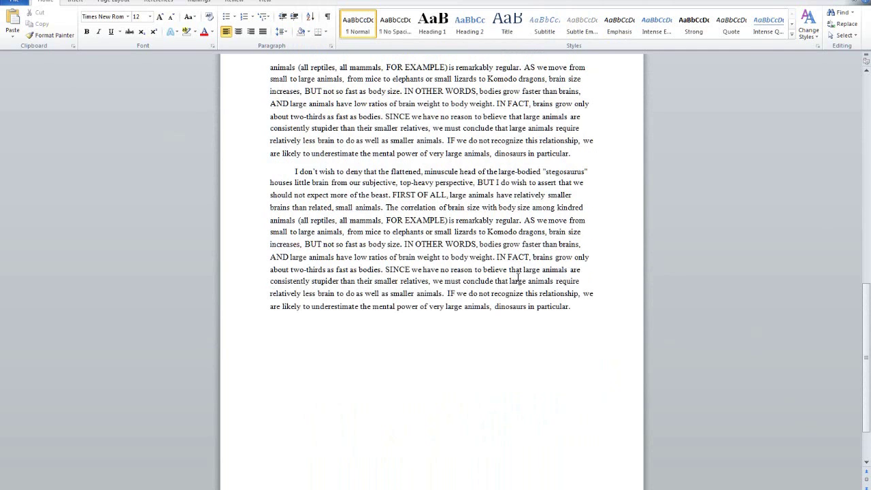
{"action": "left_click_drag", "start_coordinate": [569, 307], "coordinate": [580, 308]}
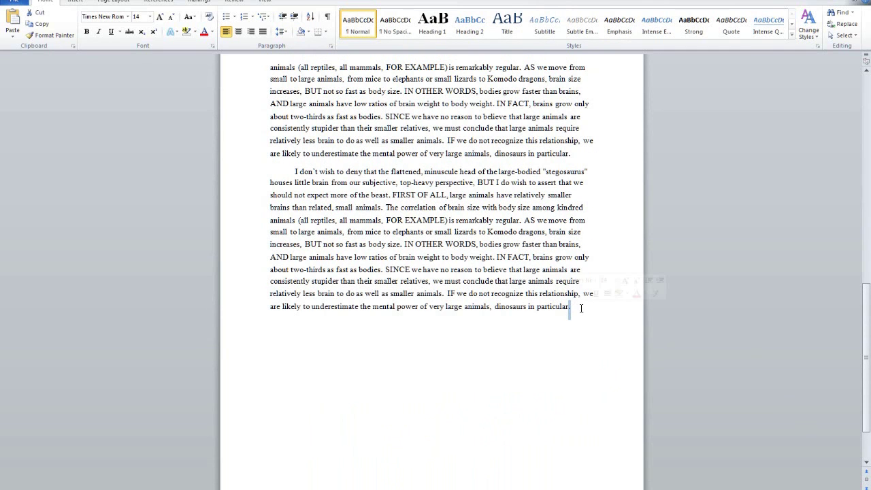
{"action": "scroll", "coordinate": [580, 309], "scroll_direction": "up", "scroll_amount": 15}
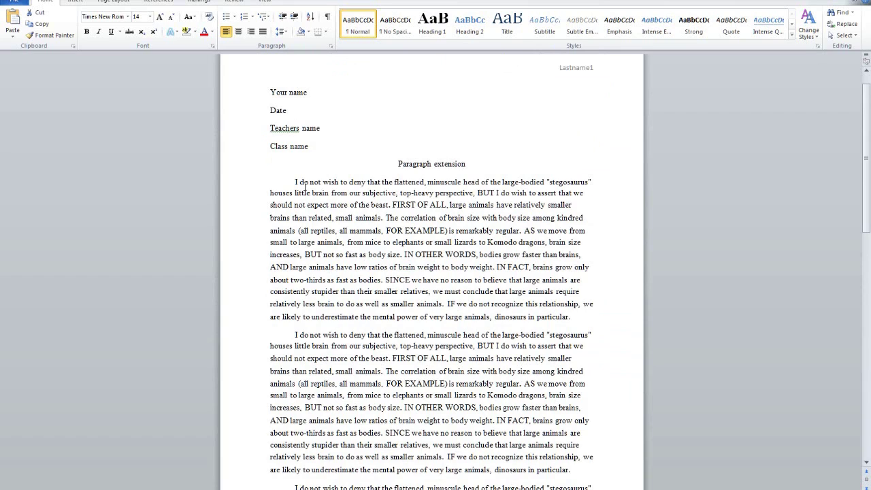
Inspect the period after "beast" in the first paragraph against the surrounding text
{"action": "left_click", "coordinate": [310, 182]}
{"action": "left_click_drag", "start_coordinate": [390, 205], "coordinate": [393, 205]}
{"action": "left_click", "coordinate": [412, 243]}
{"action": "left_click_drag", "start_coordinate": [392, 204], "coordinate": [386, 204]}
{"action": "key", "text": "BackSpace"}
{"action": "key", "text": "shift+Right"}
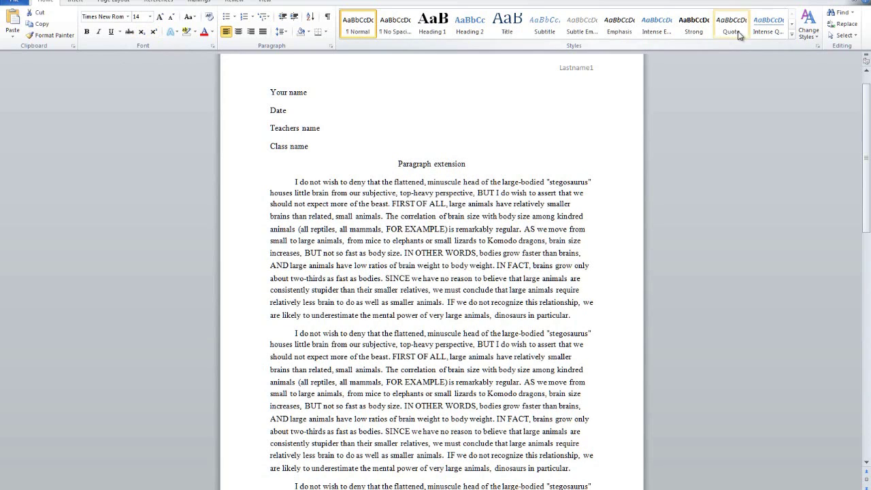
Replace all 12 pt commas in the document with 14 pt commas and close Find and Replace
{"action": "left_click", "coordinate": [468, 204]}
{"action": "left_click", "coordinate": [844, 23]}
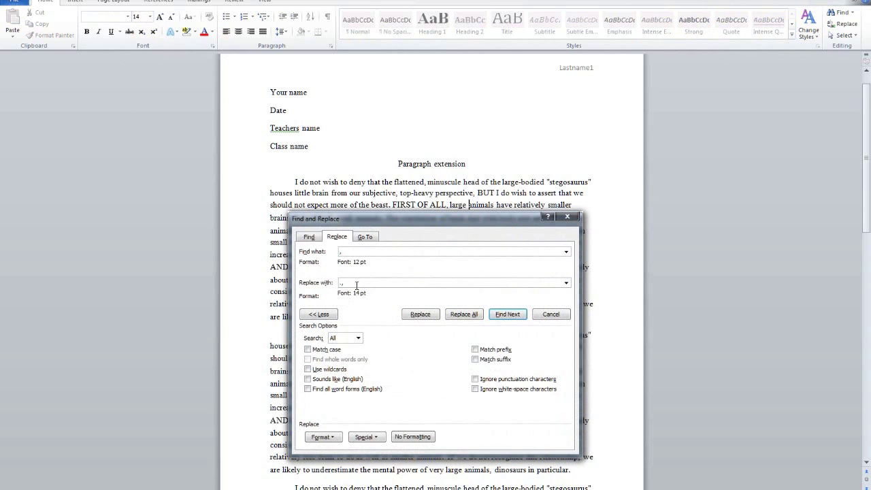
{"action": "left_click", "coordinate": [356, 285]}
{"action": "type", "text": ","}
{"action": "left_click", "coordinate": [461, 319]}
{"action": "left_click", "coordinate": [416, 276]}
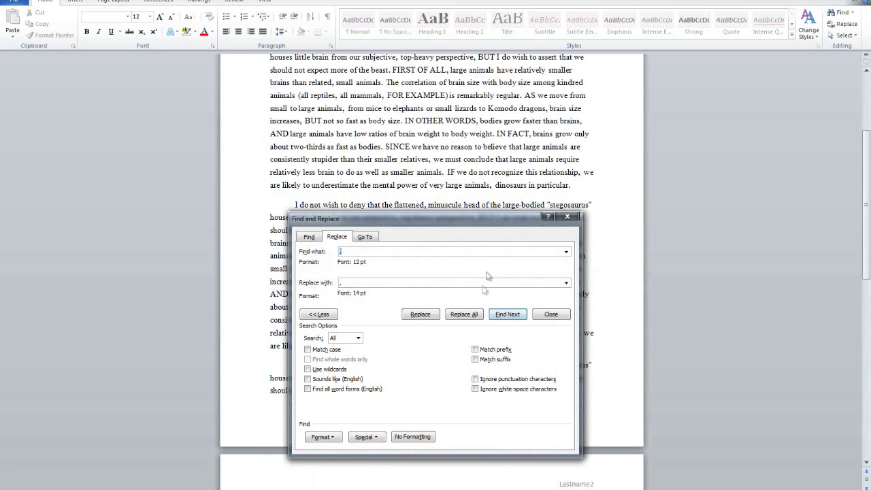
{"action": "left_click", "coordinate": [567, 216]}
Review the last paragraph on the second page to see how far the essay extends with the enlarged commas
{"action": "scroll", "coordinate": [558, 299], "scroll_direction": "down", "scroll_amount": 10}
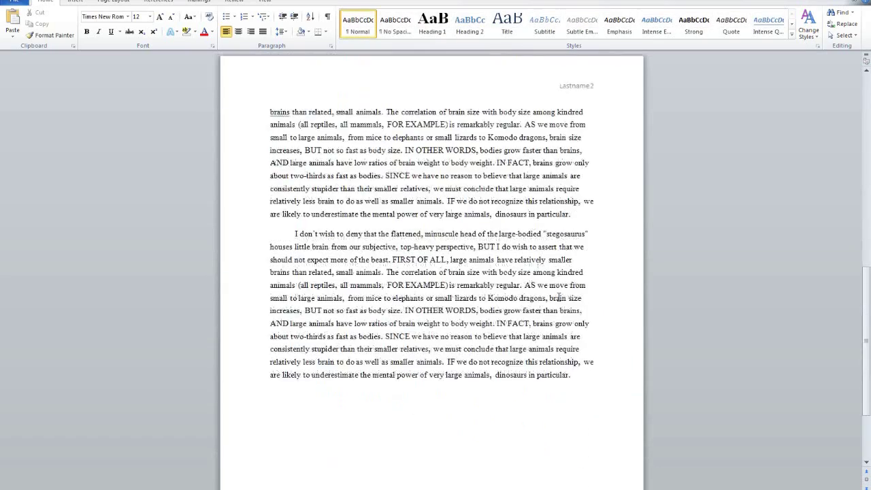
{"action": "scroll", "coordinate": [558, 298], "scroll_direction": "down", "scroll_amount": 3}
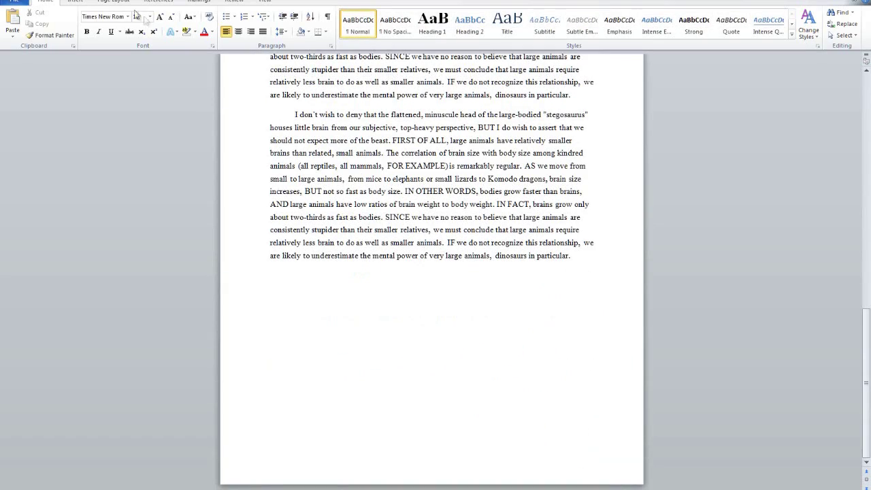
{"action": "key", "text": "ctrl+v"}
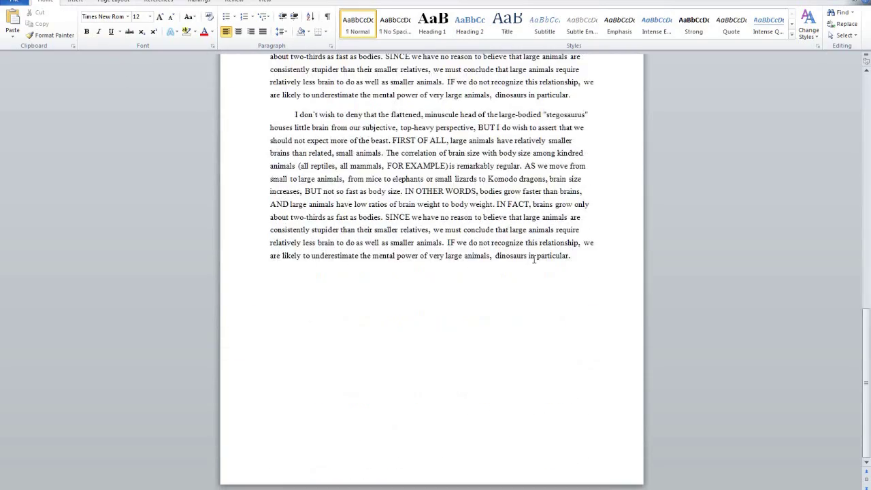
{"action": "scroll", "coordinate": [533, 259], "scroll_direction": "up", "scroll_amount": 1}
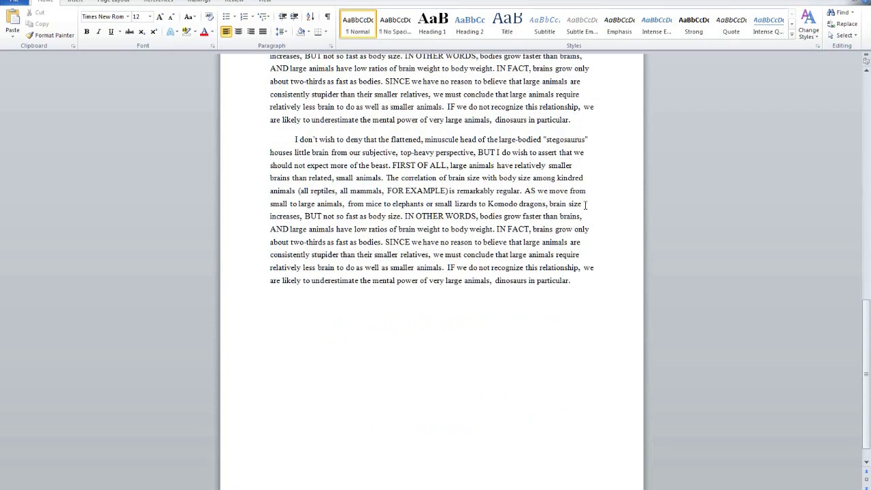
{"action": "left_click_drag", "start_coordinate": [581, 221], "coordinate": [602, 230]}
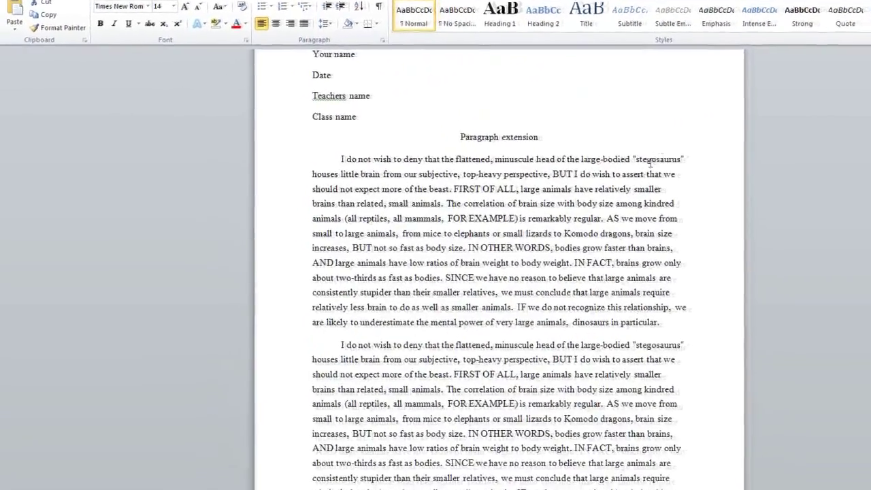
{"action": "left_click_drag", "start_coordinate": [626, 158], "coordinate": [631, 159]}
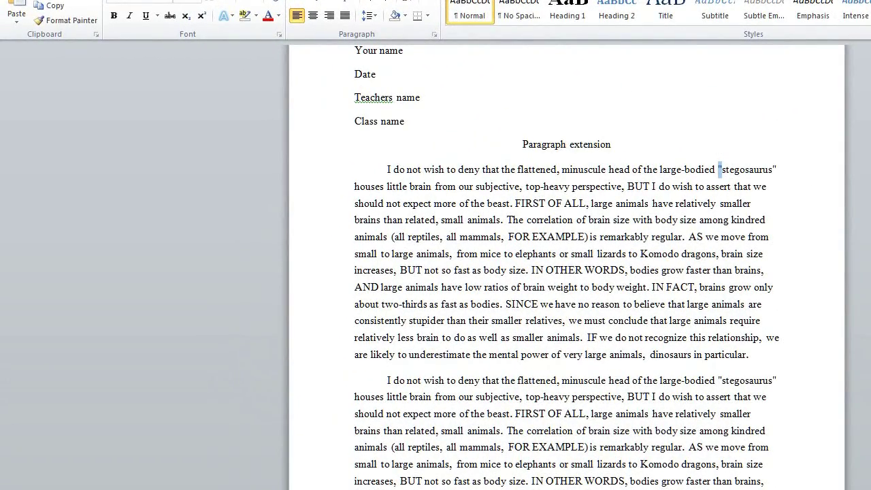
{"action": "key", "text": "ctrl+h"}
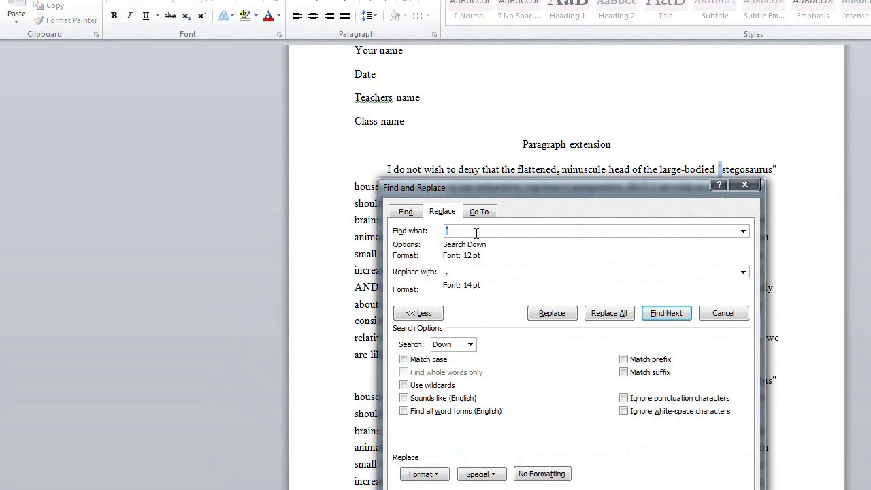
{"action": "left_click", "coordinate": [745, 184]}
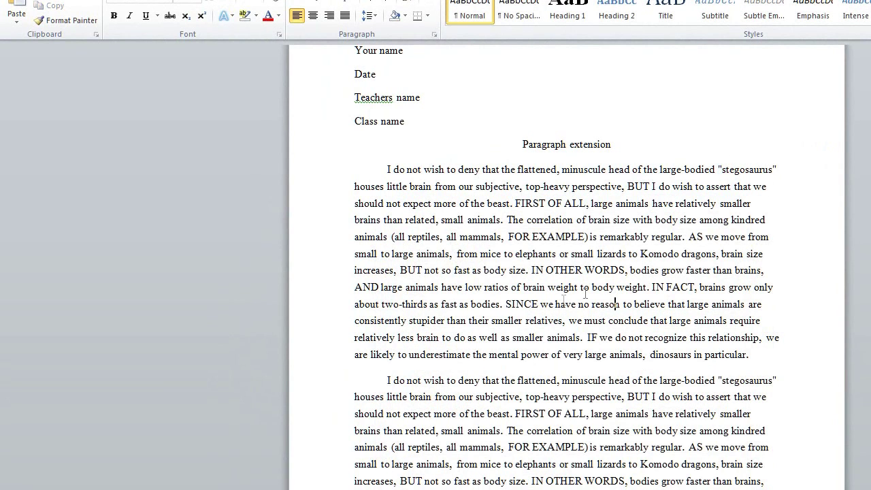
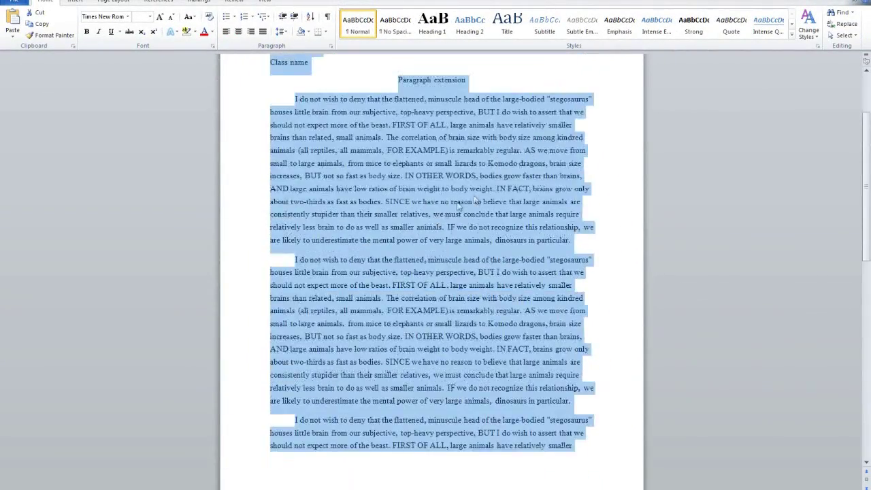
Try to replace any remaining 12 pt commas throughout the document with 14 pt commas, and close Find and Replace
{"action": "left_click", "coordinate": [843, 24]}
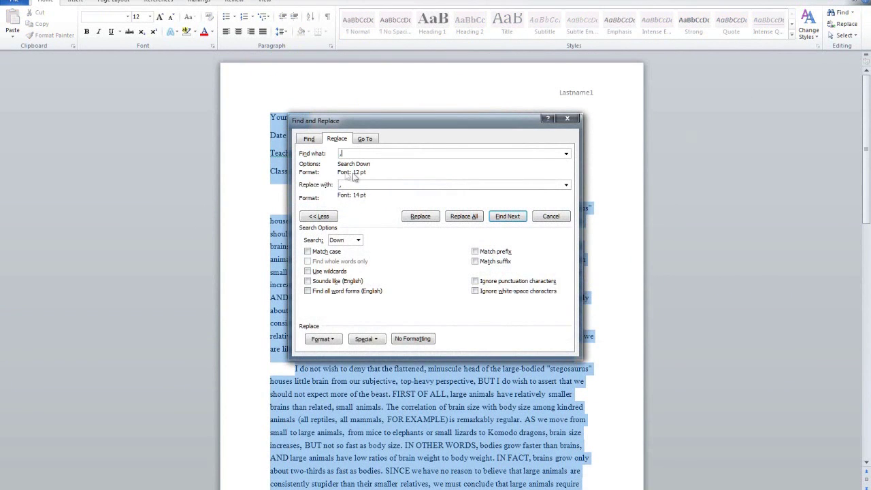
{"action": "left_click", "coordinate": [355, 182]}
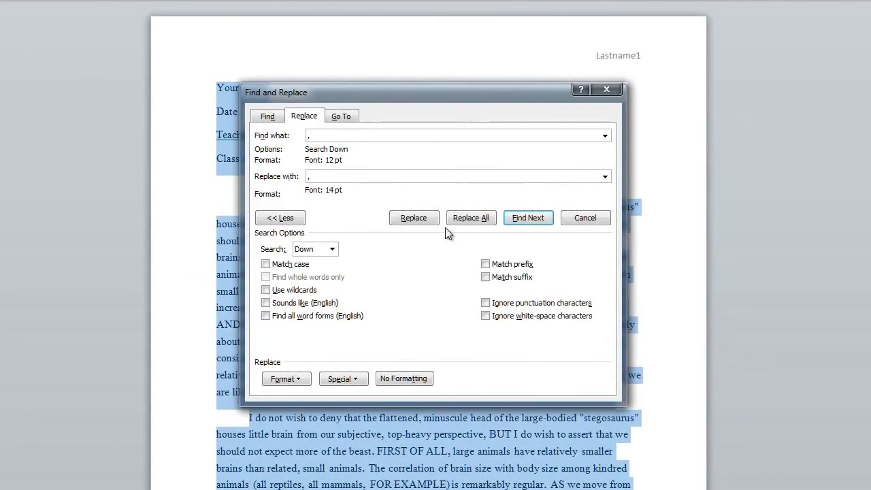
{"action": "left_click", "coordinate": [469, 218]}
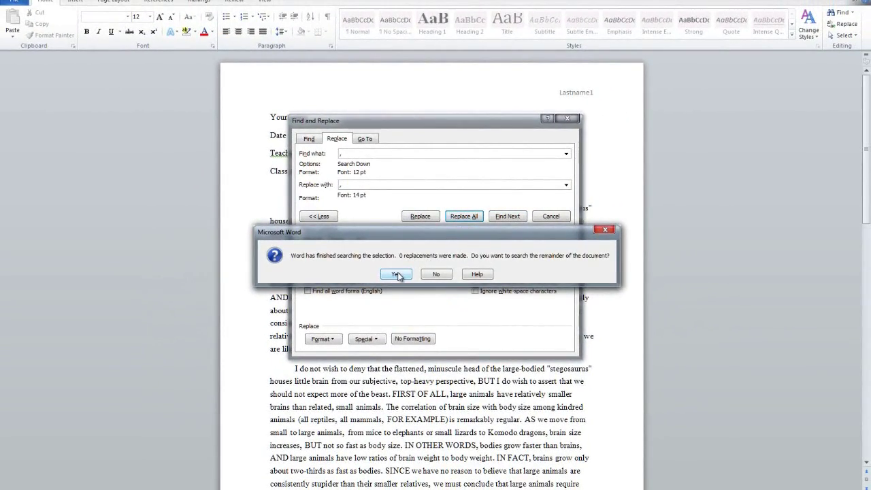
{"action": "left_click", "coordinate": [392, 279]}
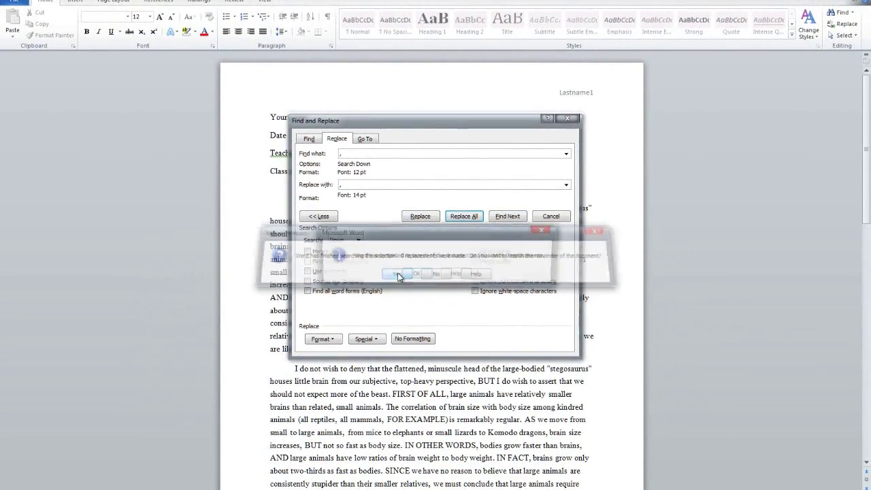
{"action": "left_click", "coordinate": [416, 274]}
{"action": "left_click", "coordinate": [551, 216]}
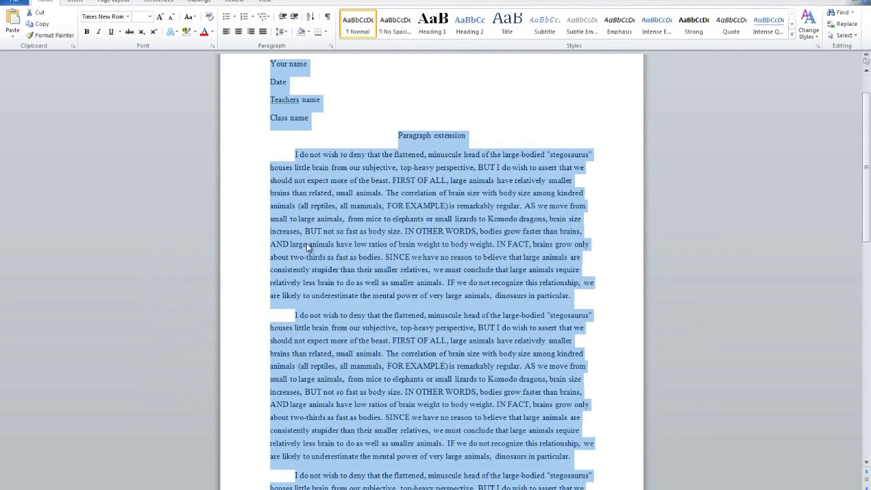
{"action": "left_click", "coordinate": [332, 194]}
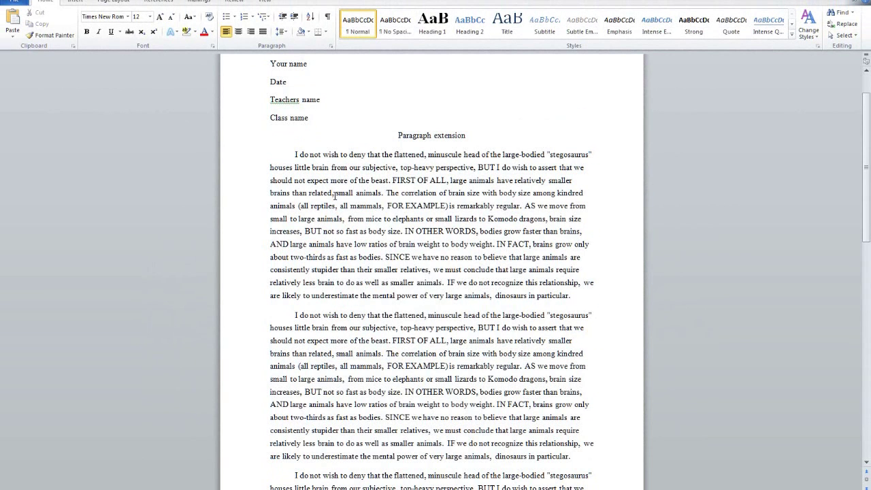
{"action": "left_click", "coordinate": [468, 205]}
Replace all 12 pt double quotation marks in the whole document with 14 pt ones and close Find and Replace
{"action": "scroll", "coordinate": [449, 294], "scroll_direction": "up", "scroll_amount": 2}
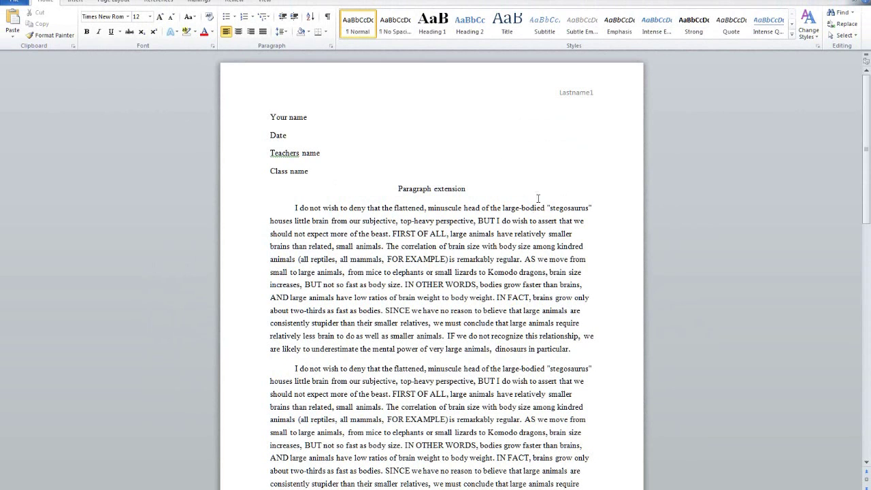
{"action": "key", "text": "ctrl+a"}
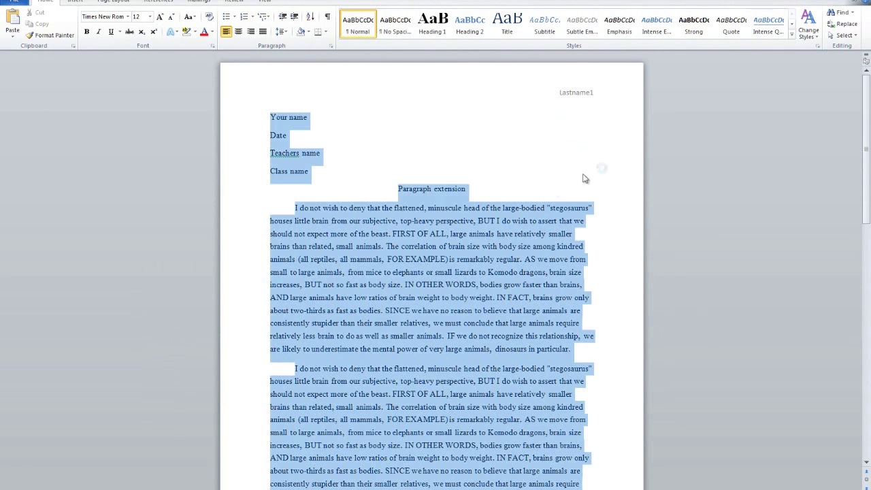
{"action": "key", "text": "ctrl+s"}
{"action": "key", "text": "Escape"}
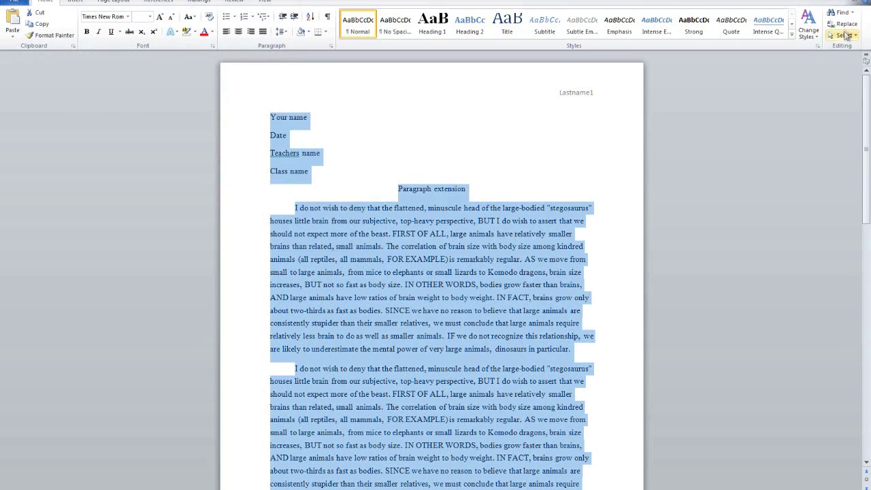
{"action": "left_click", "coordinate": [842, 24]}
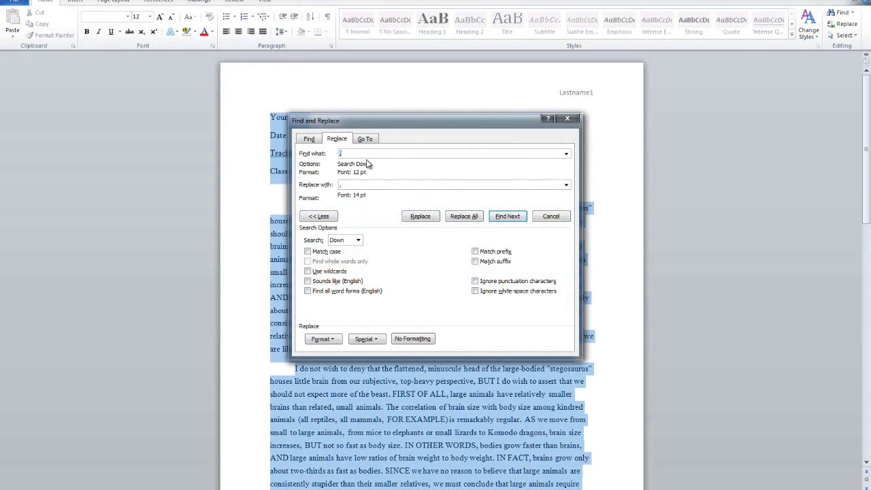
{"action": "left_click", "coordinate": [334, 187]}
{"action": "left_click", "coordinate": [450, 222]}
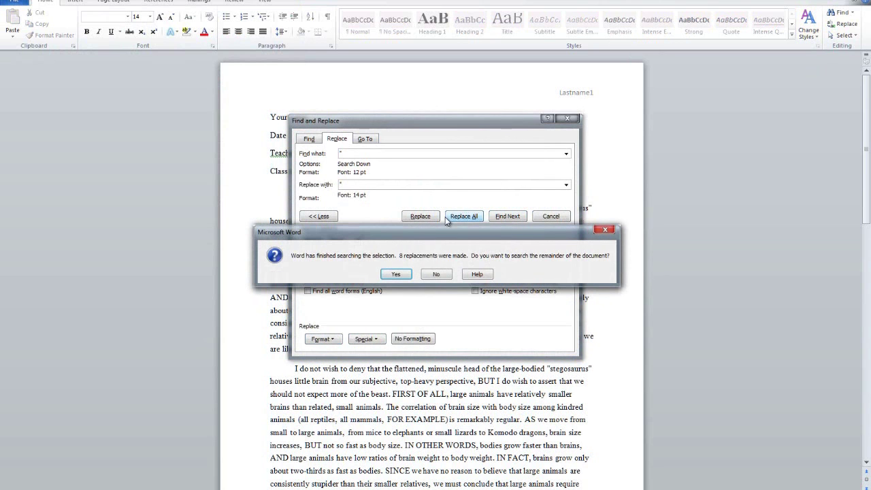
{"action": "left_click", "coordinate": [396, 274]}
{"action": "left_click", "coordinate": [413, 274]}
{"action": "left_click", "coordinate": [573, 119]}
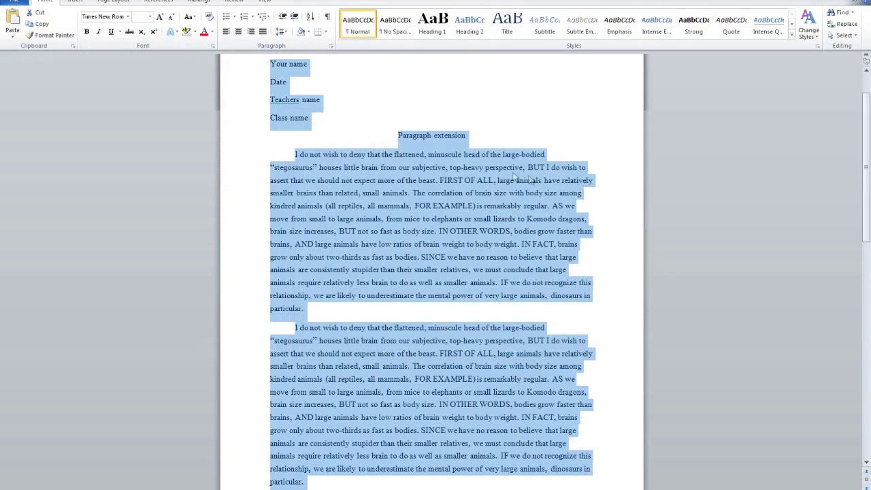
{"action": "left_click", "coordinate": [520, 168]}
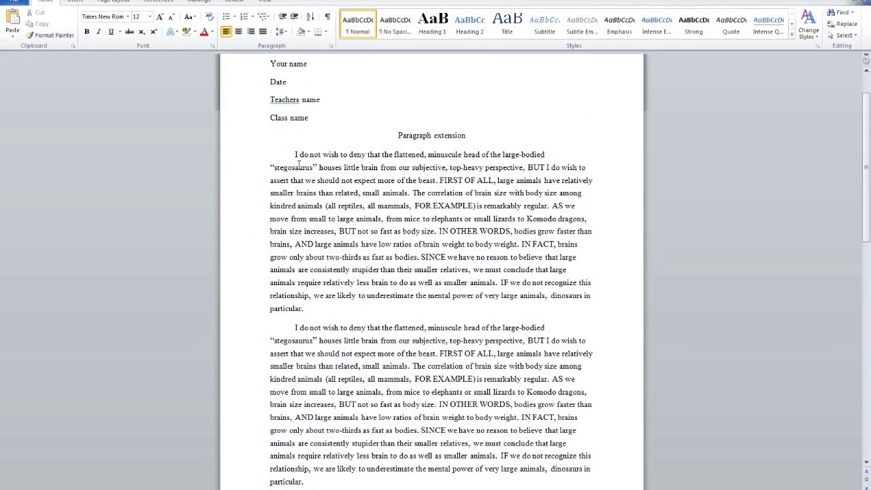
Set the closing quotation mark after "stegosaurus" in the first paragraph to 12 pt for comparison, and restore it to 14 pt
{"action": "left_click_drag", "start_coordinate": [272, 167], "coordinate": [277, 167]}
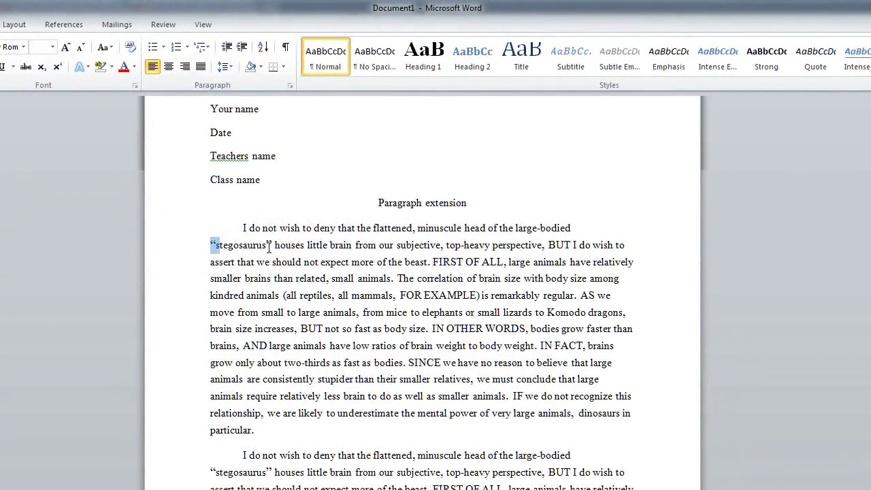
{"action": "left_click_drag", "start_coordinate": [266, 245], "coordinate": [273, 245]}
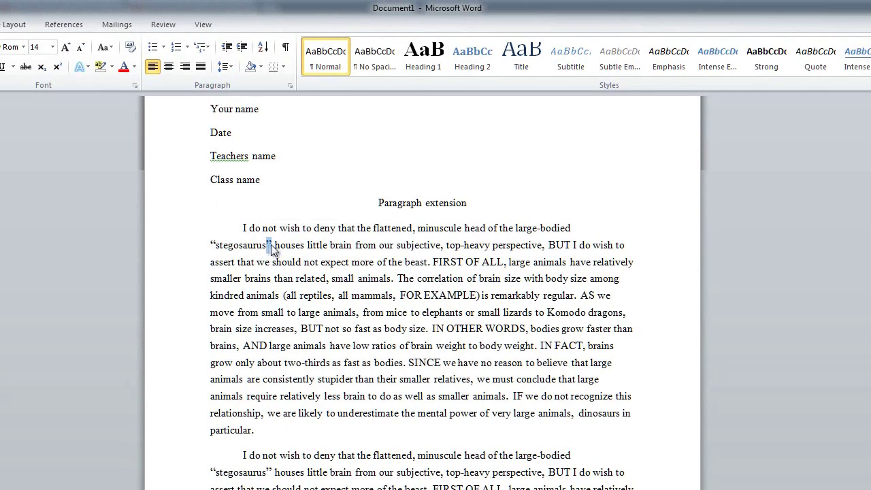
{"action": "left_click", "coordinate": [53, 47]}
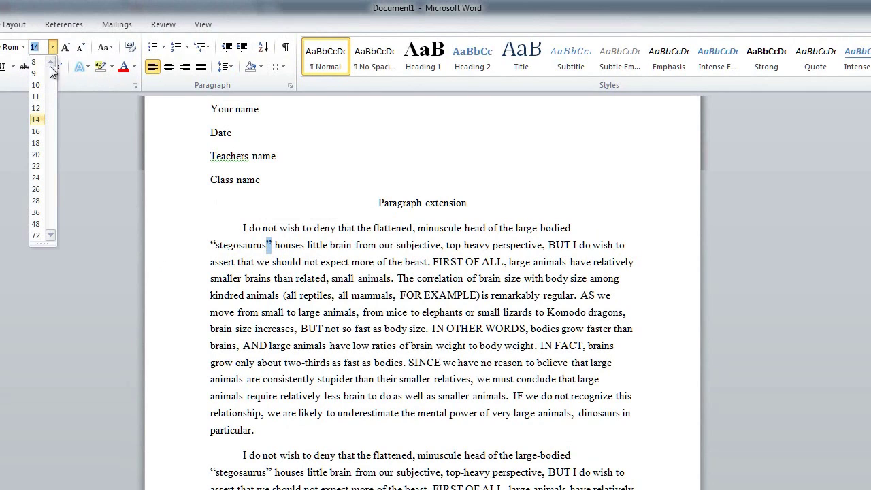
{"action": "left_click", "coordinate": [41, 110]}
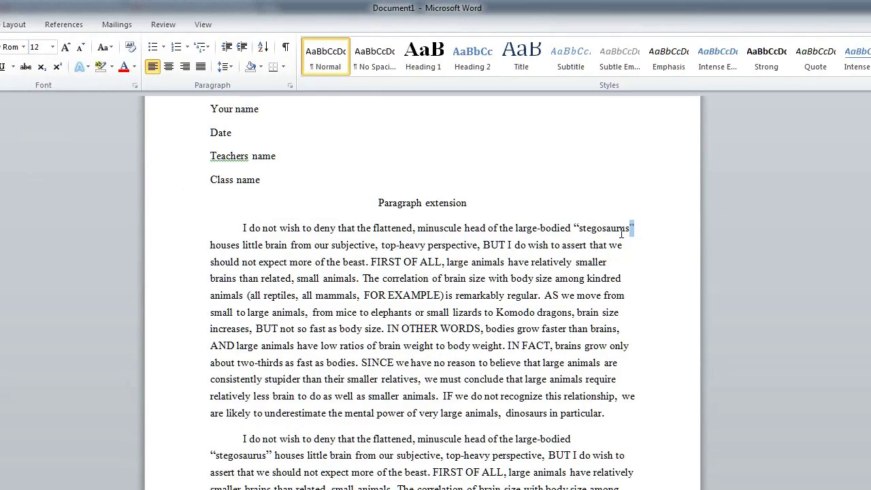
{"action": "left_click", "coordinate": [51, 47]}
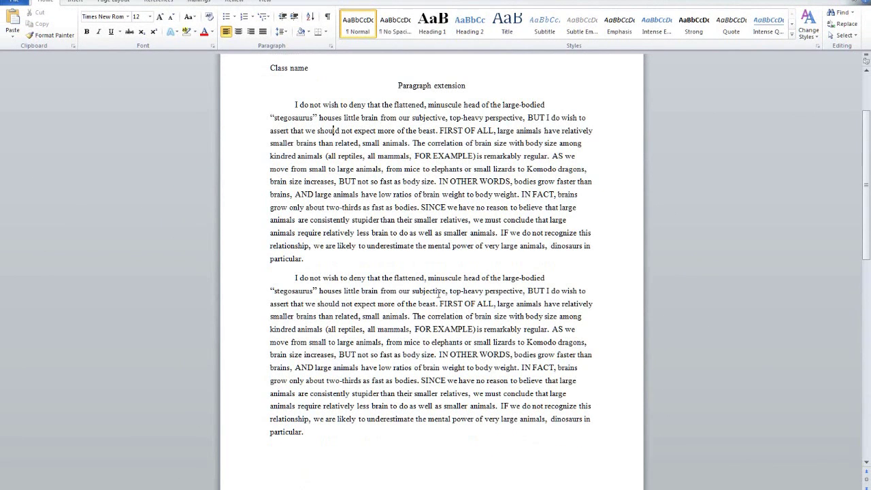
Examine the quotation marks around "stegosaurus" in the second paragraph and how far the essay extends down the last page
{"action": "left_click_drag", "start_coordinate": [269, 290], "coordinate": [317, 291]}
{"action": "scroll", "coordinate": [436, 345], "scroll_direction": "down", "scroll_amount": 2}
{"action": "scroll", "coordinate": [433, 345], "scroll_direction": "down", "scroll_amount": 2}
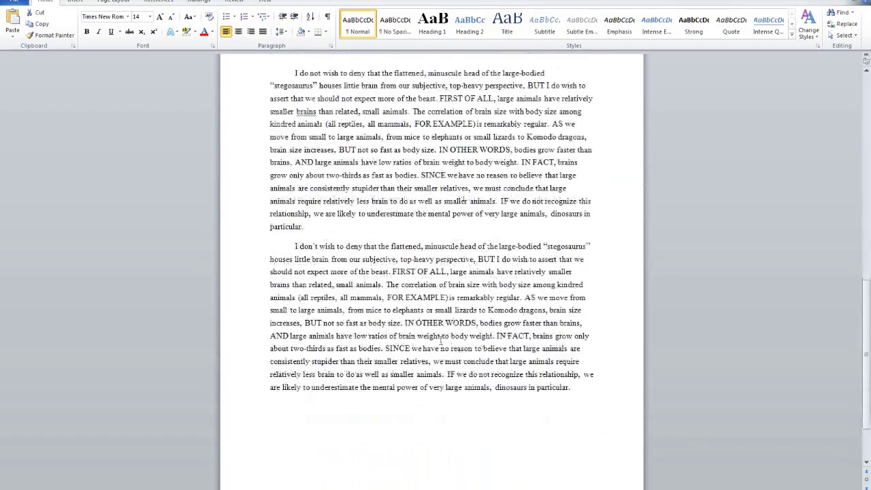
{"action": "scroll", "coordinate": [453, 347], "scroll_direction": "down", "scroll_amount": 1}
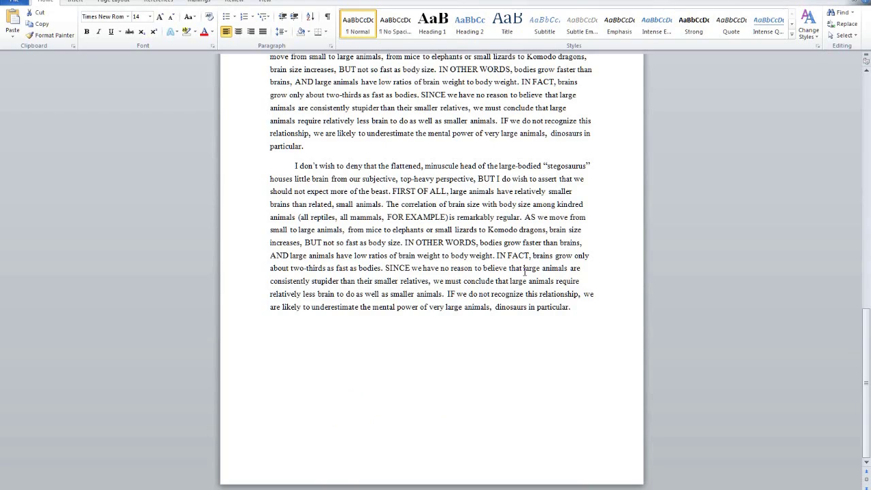
{"action": "scroll", "coordinate": [523, 272], "scroll_direction": "up", "scroll_amount": 1}
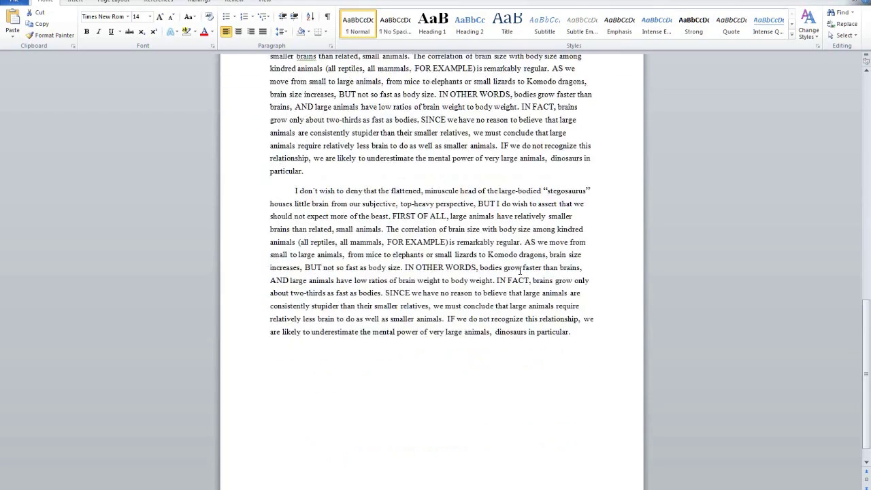
{"action": "scroll", "coordinate": [521, 271], "scroll_direction": "up", "scroll_amount": 5}
{"action": "scroll", "coordinate": [527, 293], "scroll_direction": "down", "scroll_amount": 5}
{"action": "scroll", "coordinate": [477, 320], "scroll_direction": "down", "scroll_amount": 1}
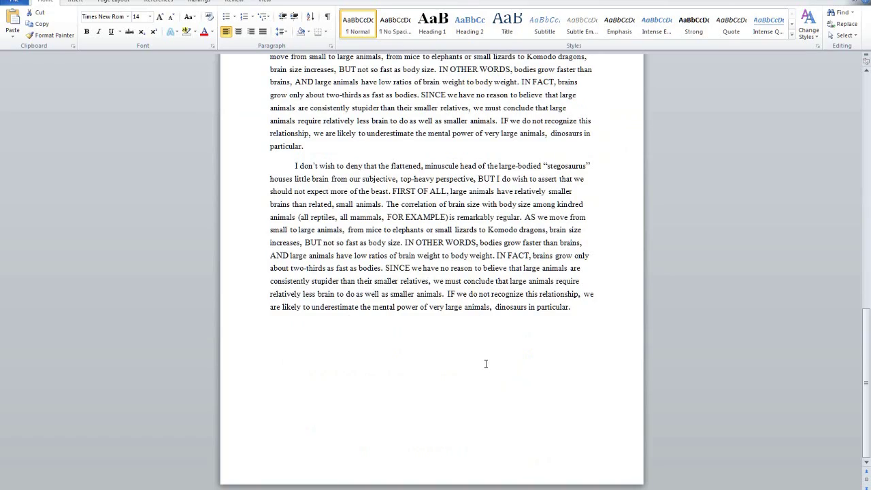
{"action": "scroll", "coordinate": [486, 363], "scroll_direction": "up", "scroll_amount": 20}
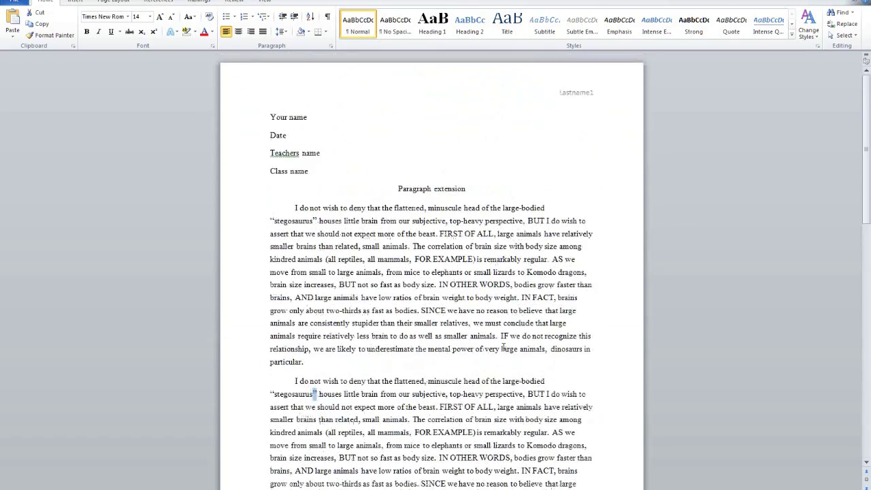
{"action": "left_click", "coordinate": [381, 395]}
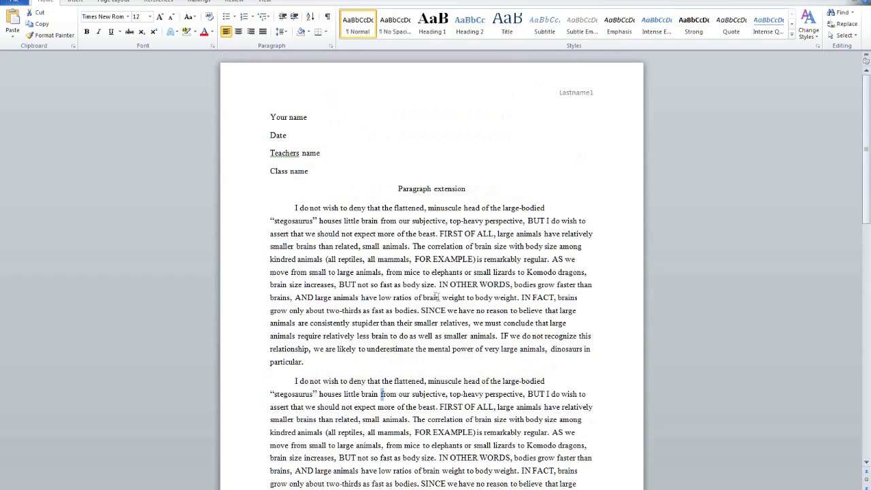